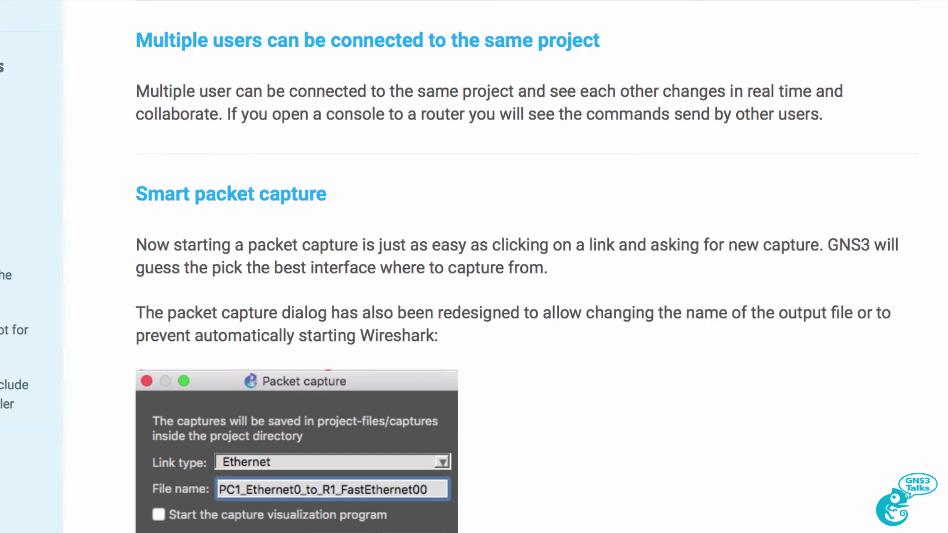
- Highlight the heading "Multiple users can be connected to the same project" and the paragraph below it
drag(134, 43, 614, 45)
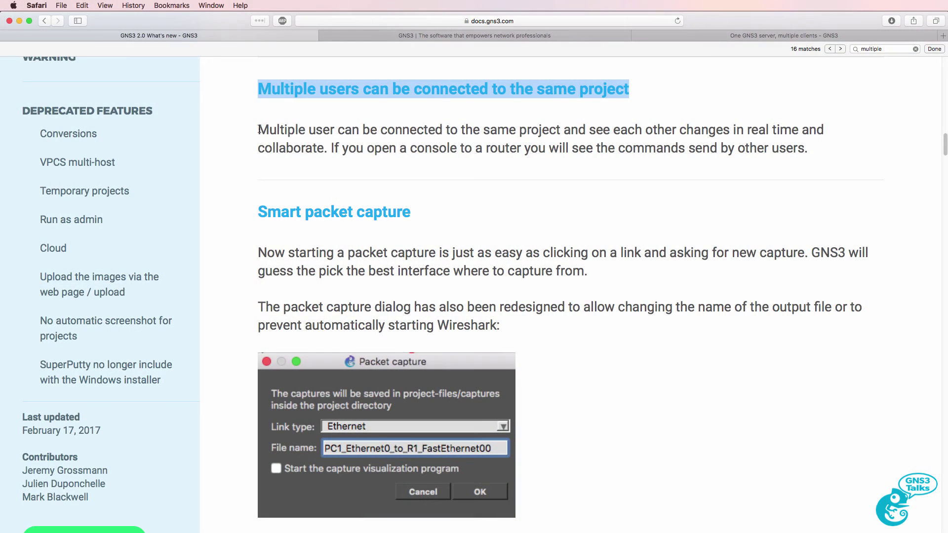
drag(259, 130, 827, 156)
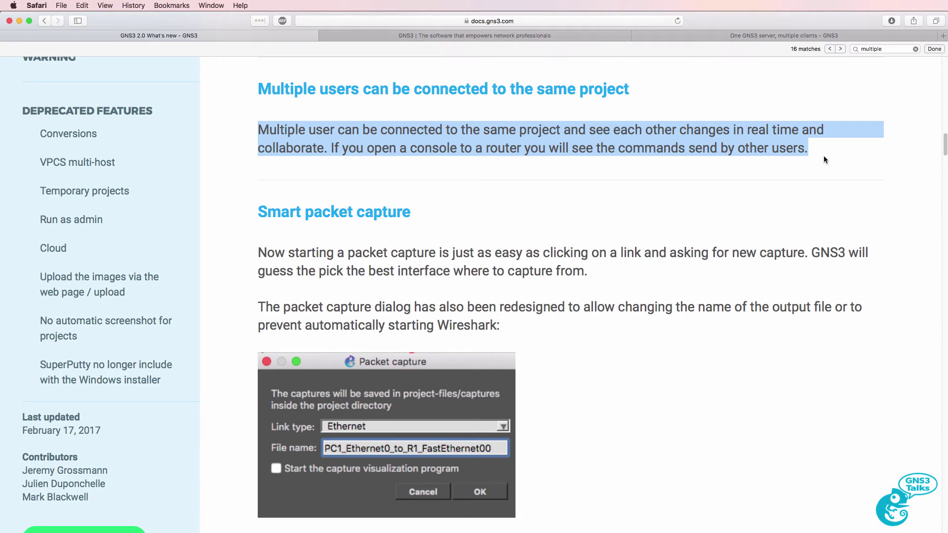
- On the GNS3 website, search the documentation for "mul" and open the article "One GNS3 server, multiple clients"
click(577, 35)
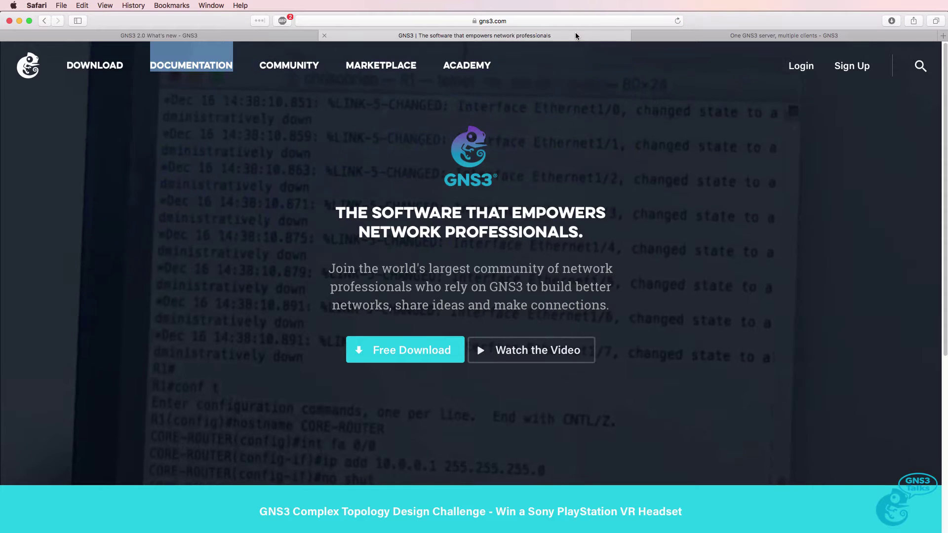
click(196, 65)
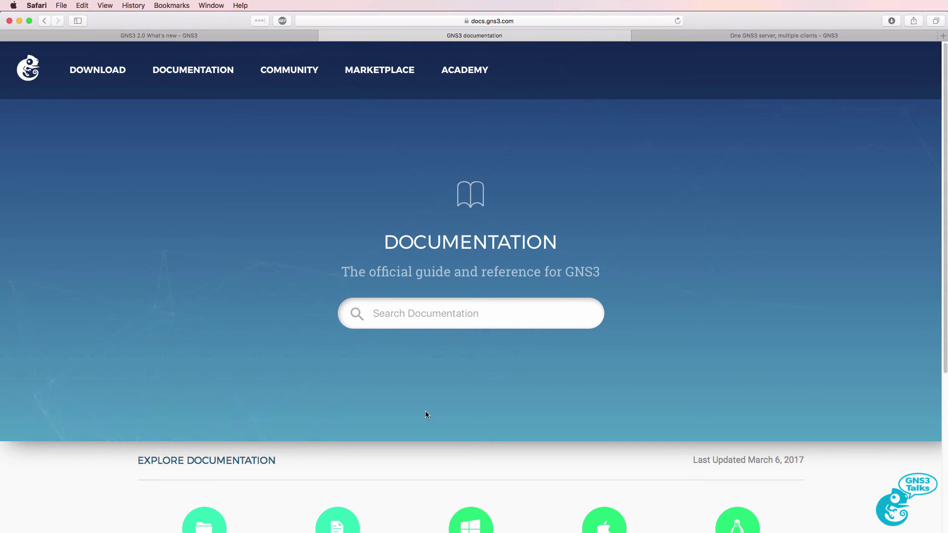
click(429, 324)
text(mulit)
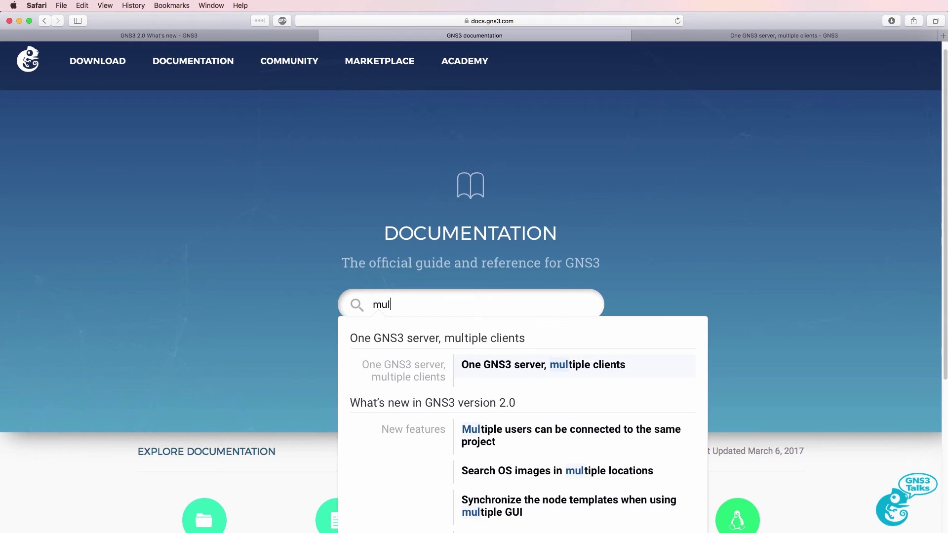
click(522, 376)
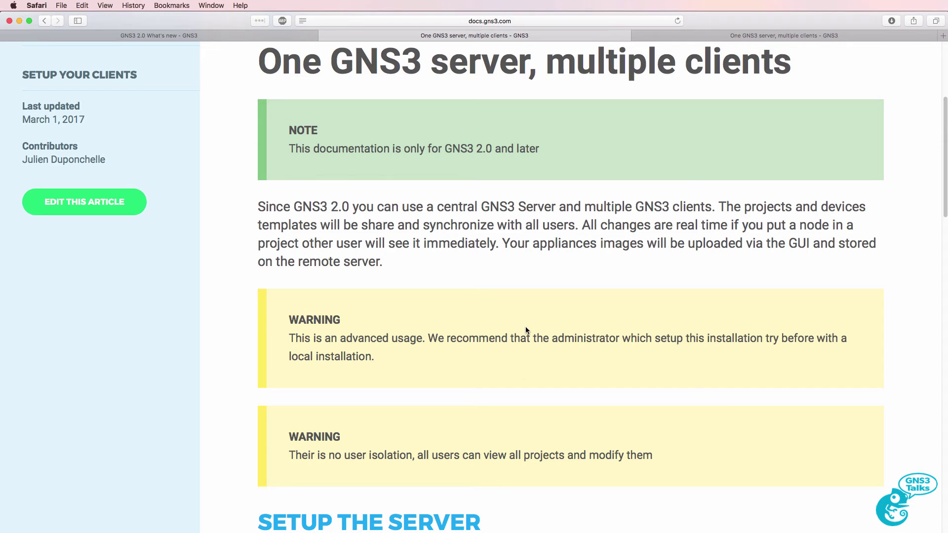
- Read the article's version note and the introduction on a central GNS3 server with multiple clients, highlighting the key passages
scroll(526, 319, up, 5)
scroll(526, 316, down, 5)
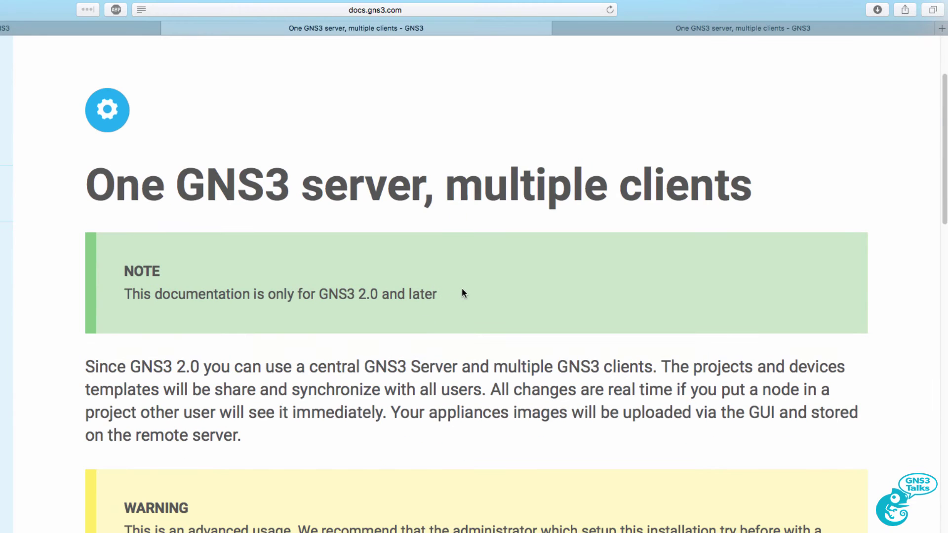
drag(558, 149, 444, 148)
drag(291, 295, 123, 295)
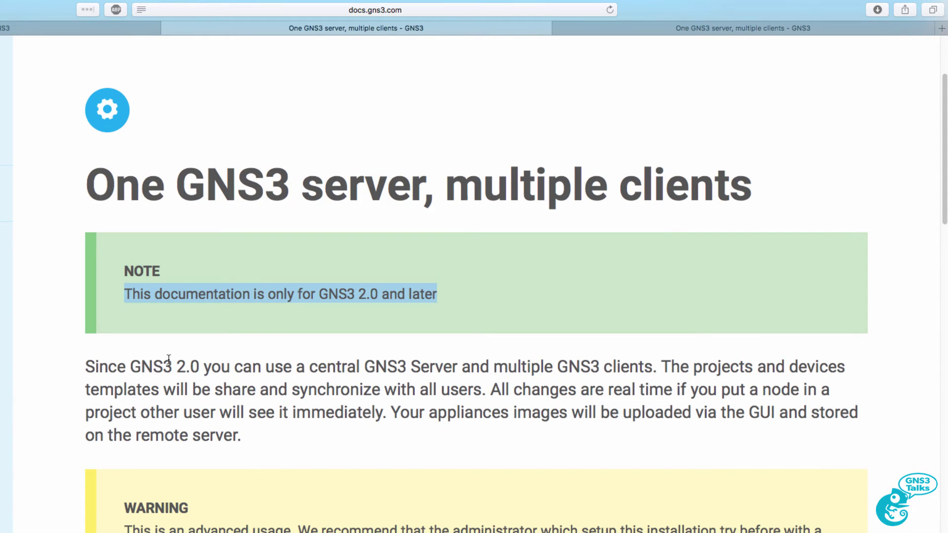
drag(310, 366, 655, 357)
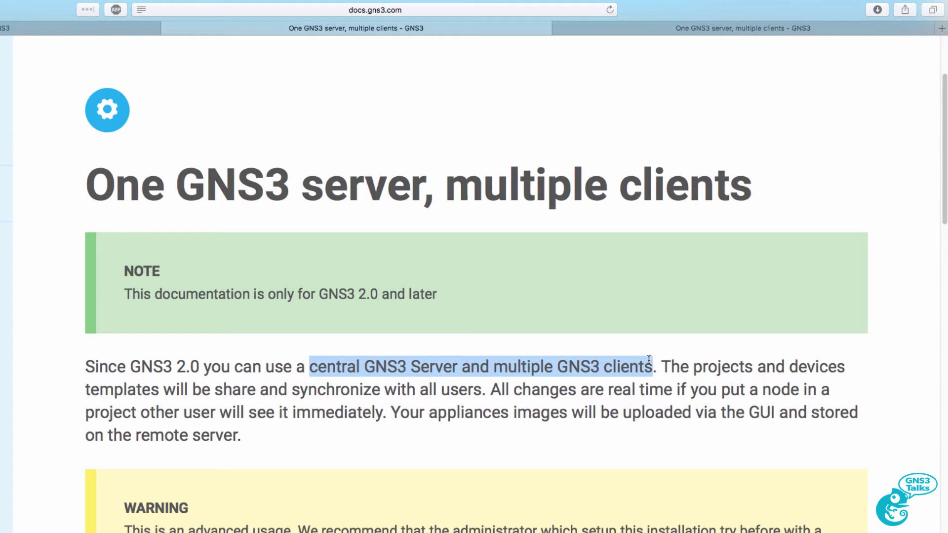
drag(660, 364, 565, 434)
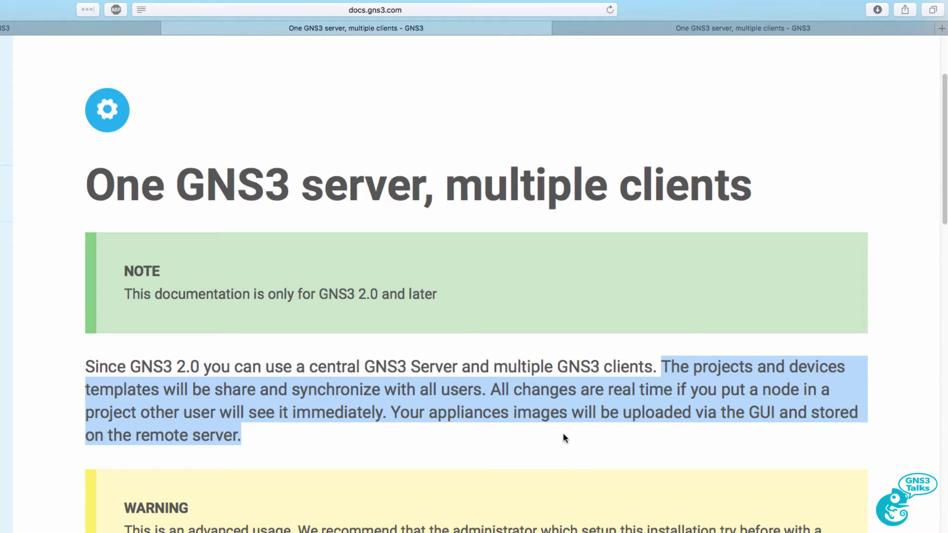
scroll(561, 434, down, 1)
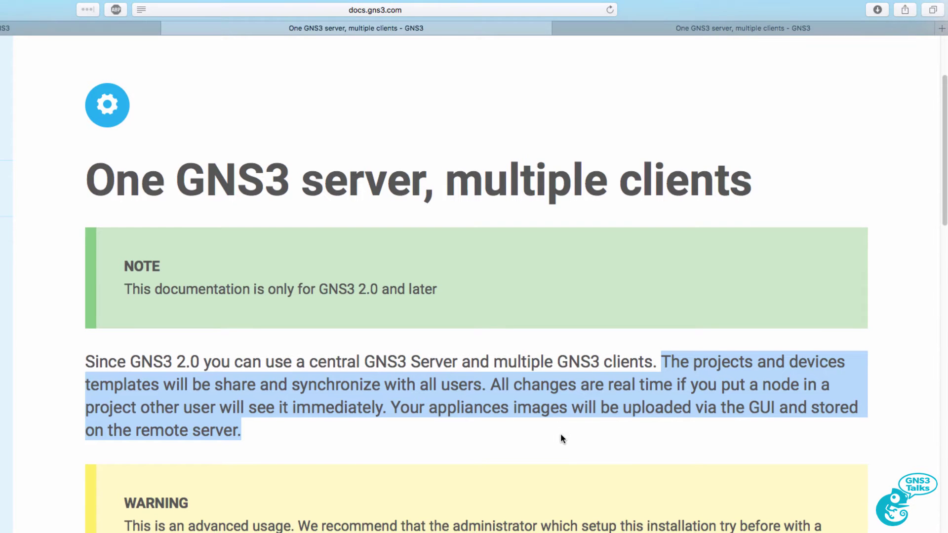
scroll(561, 434, down, 5)
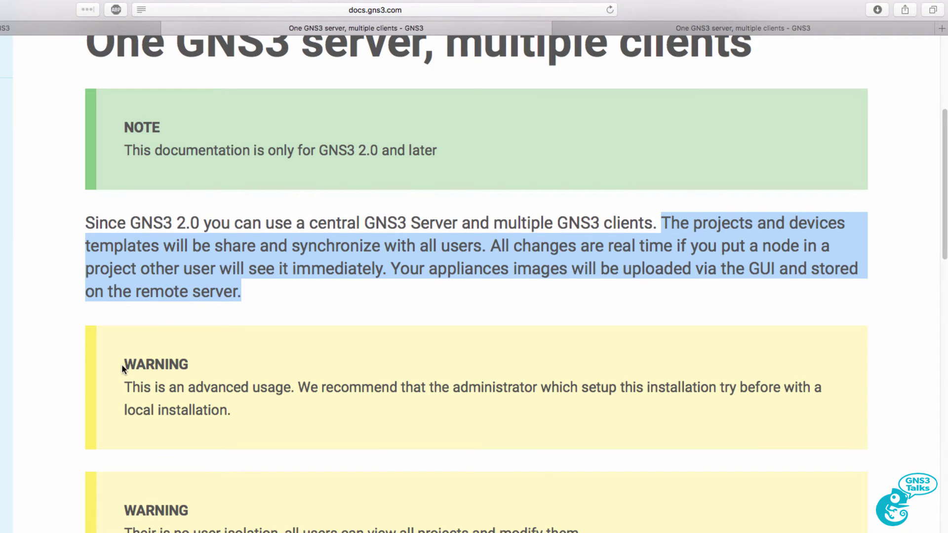
- Read the warnings on advanced usage and user isolation, and the server and client setup sections of the article
drag(122, 363, 220, 412)
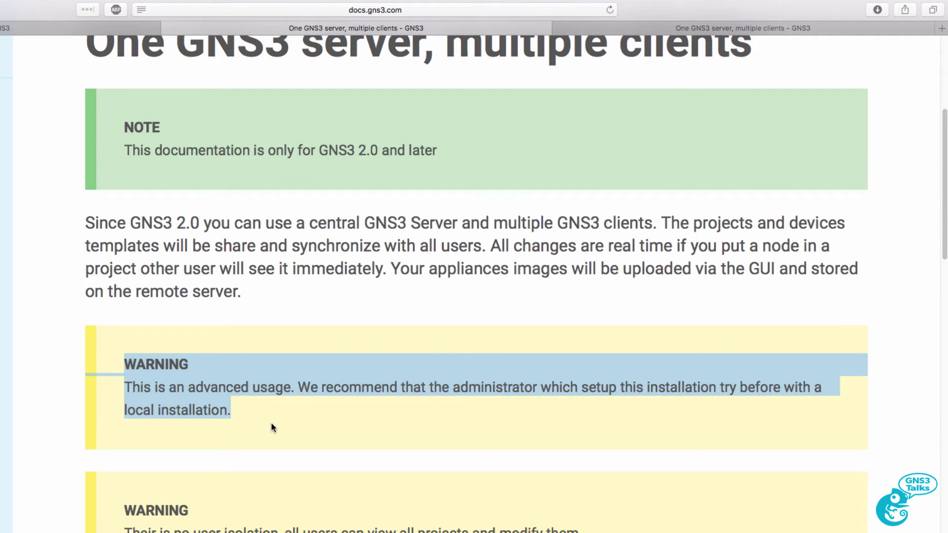
scroll(271, 423, down, 2)
drag(136, 467, 598, 499)
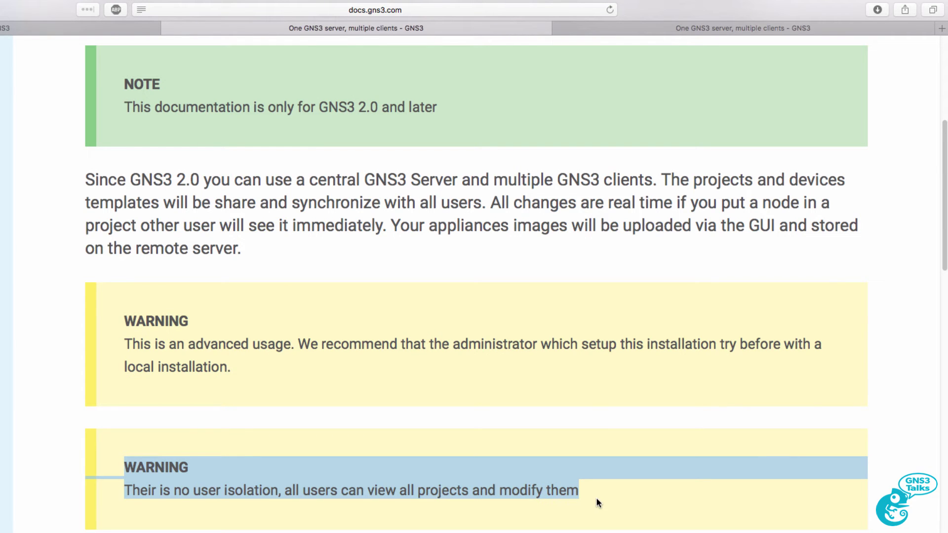
scroll(596, 499, down, 10)
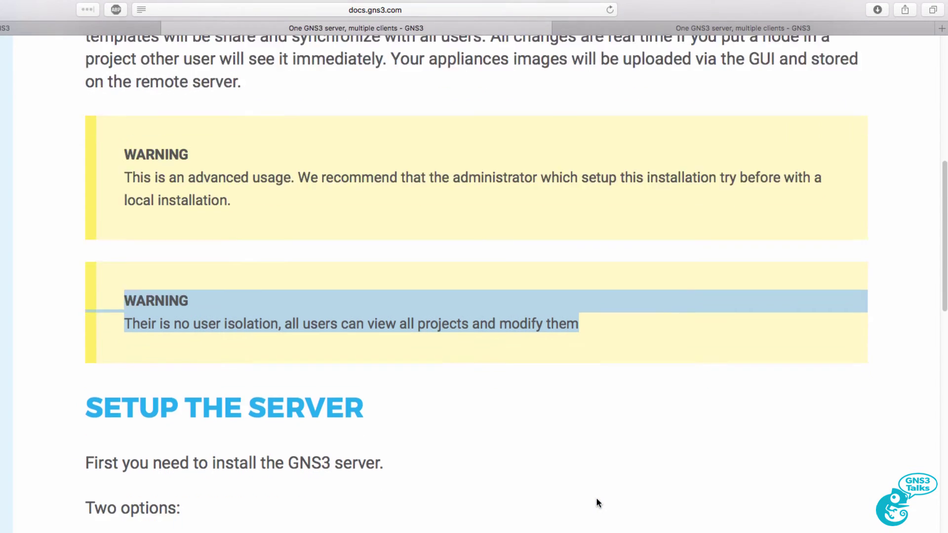
scroll(595, 499, down, 3)
drag(74, 183, 391, 188)
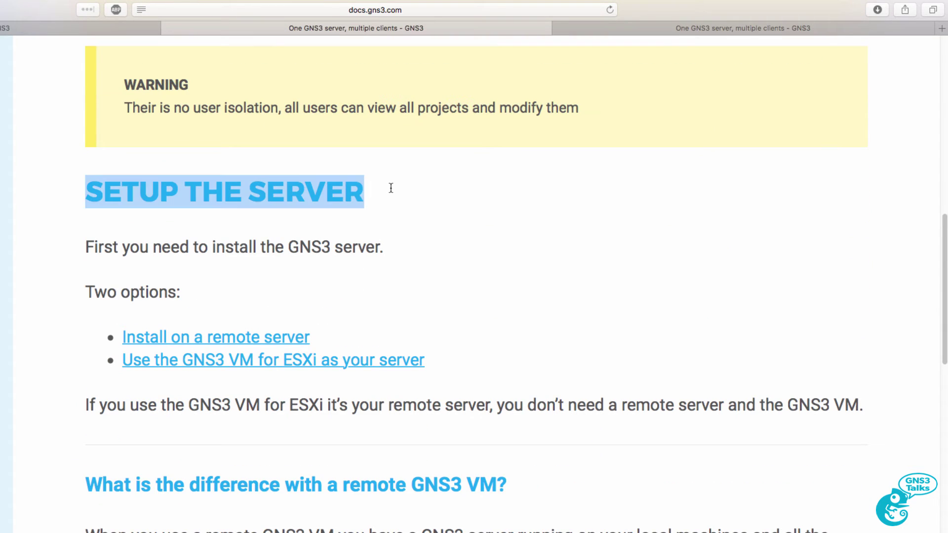
scroll(390, 190, down, 4)
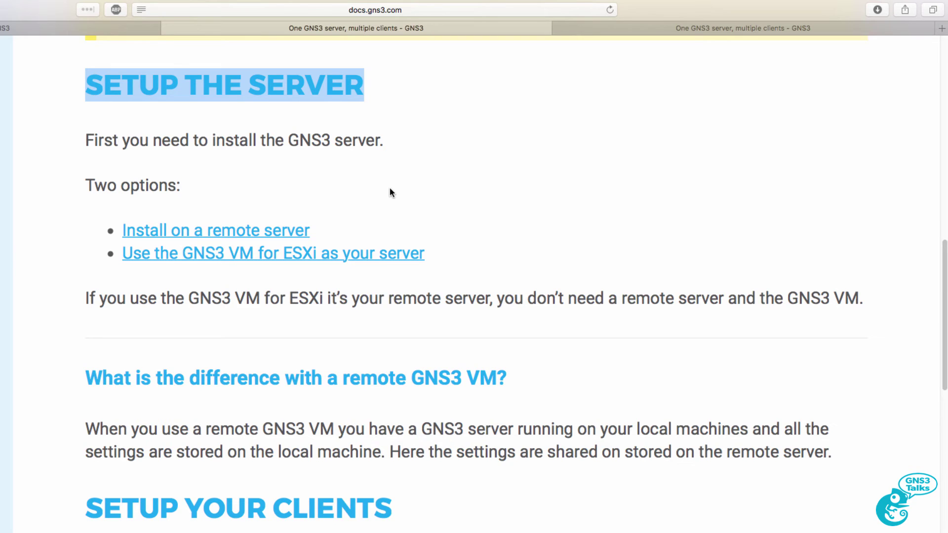
scroll(390, 192, down, 15)
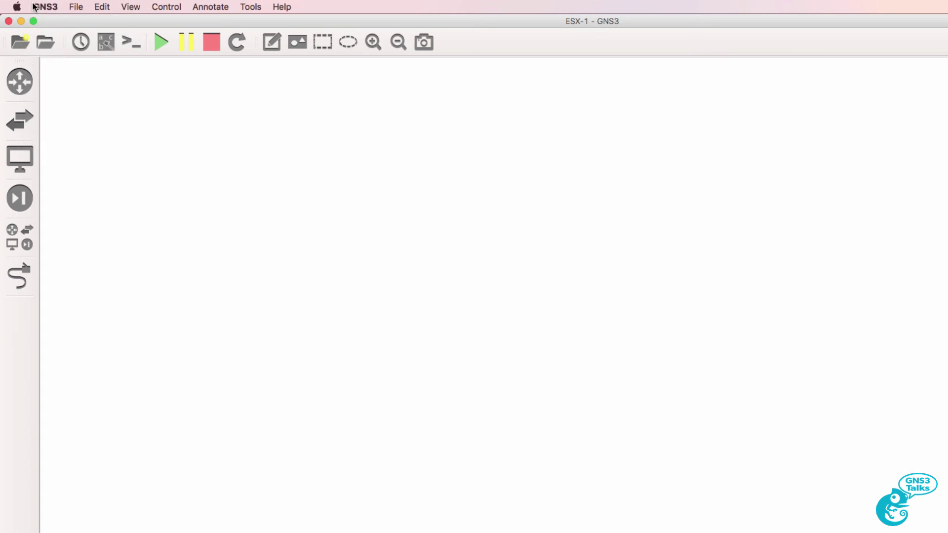
- Check the GNS3 version of the Mac client in its About window, and close the window
click(45, 7)
click(69, 22)
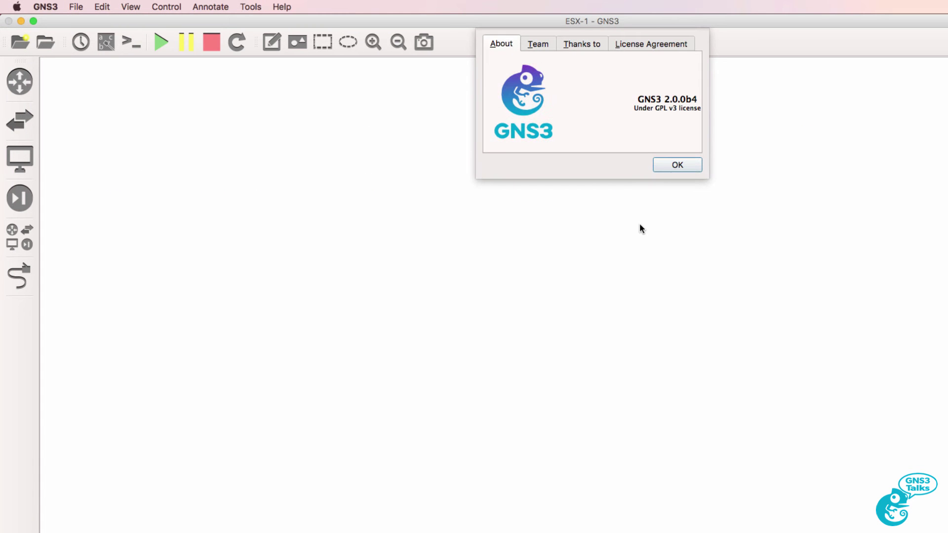
click(666, 171)
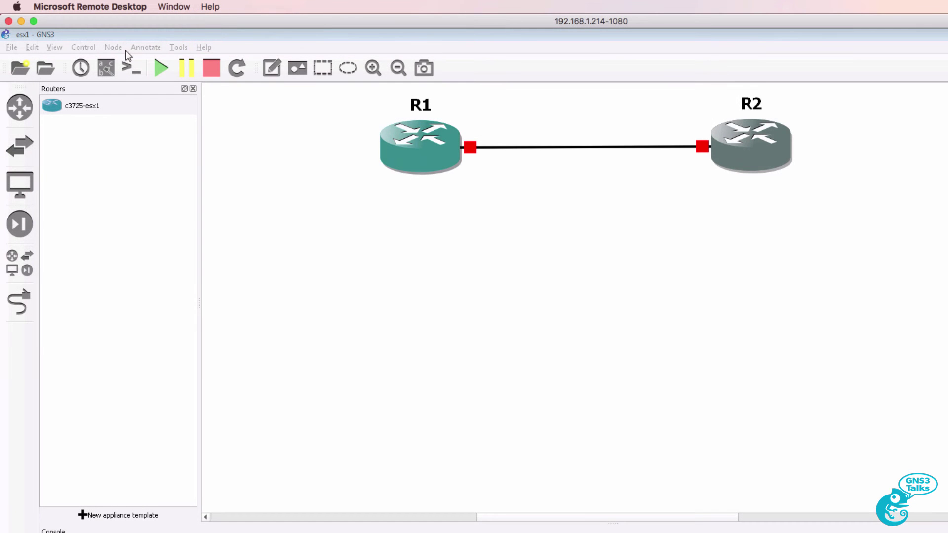
- In the Microsoft Remote Desktop session, check the Windows client's GNS3 version in the About window, and close it
click(201, 50)
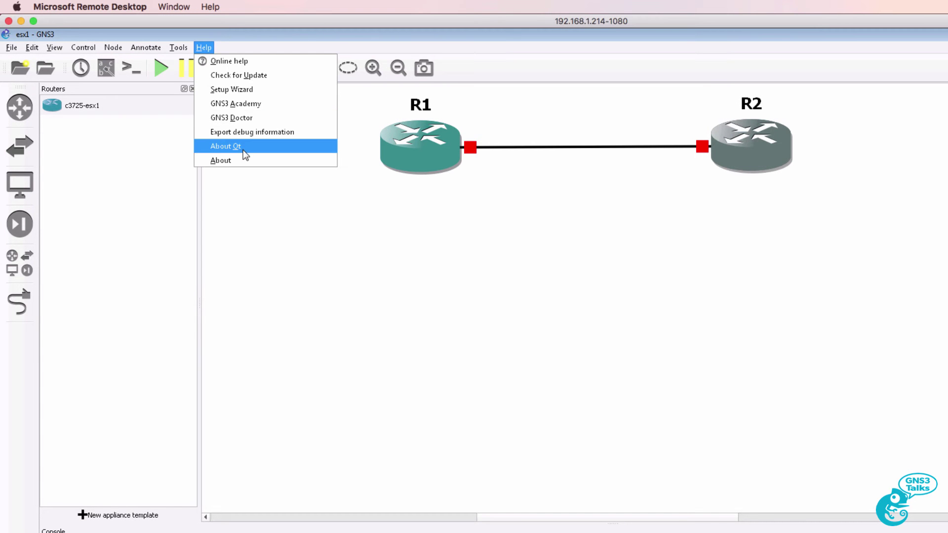
click(243, 161)
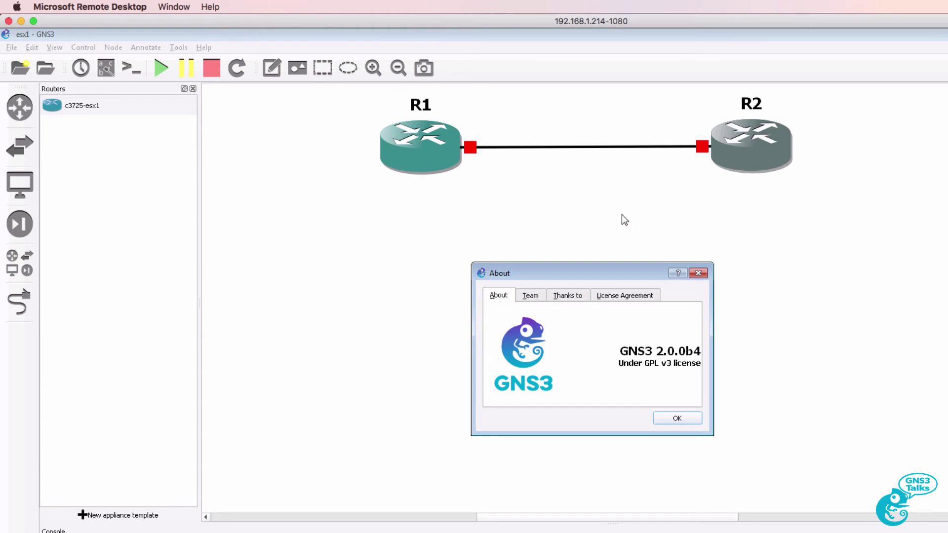
click(676, 419)
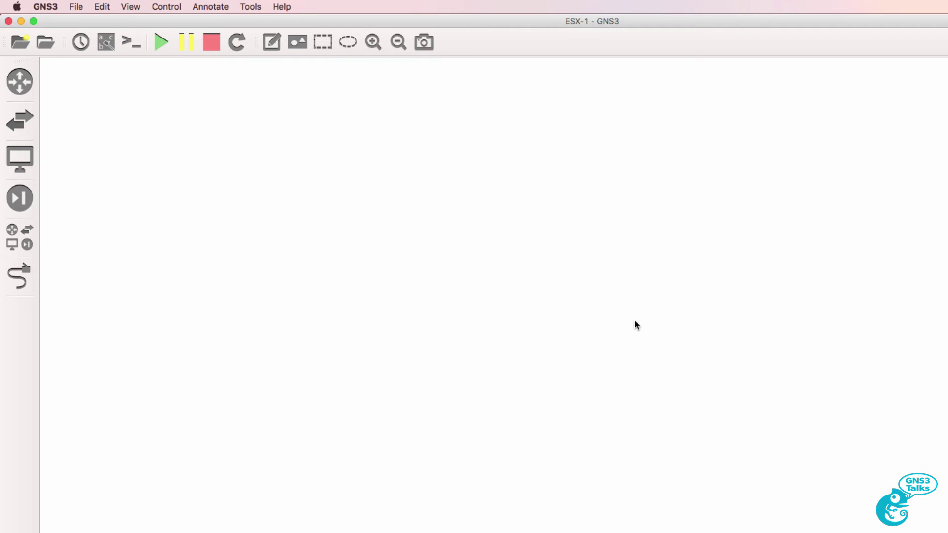
- Start the Setup Wizard in the Mac's GNS3 client and choose to run everything on a remote server (advanced usage)
click(290, 6)
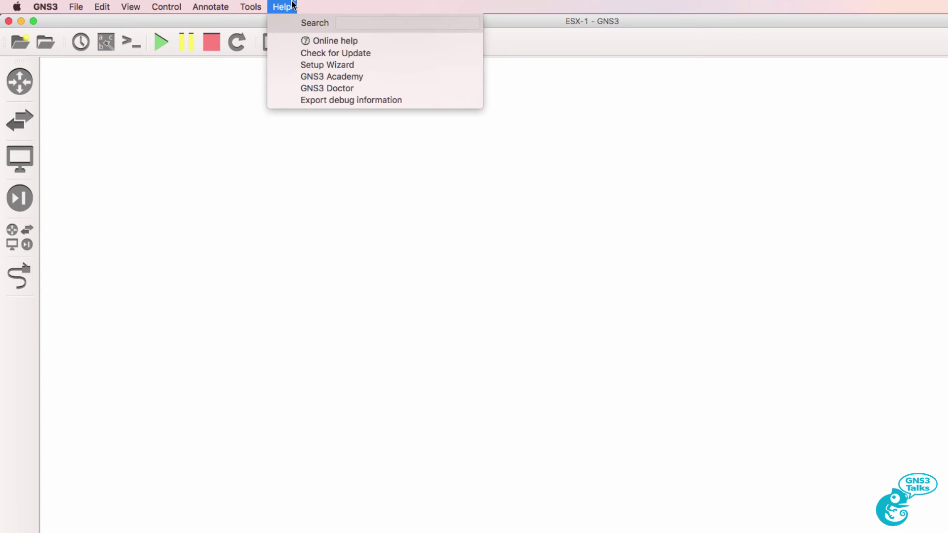
click(322, 65)
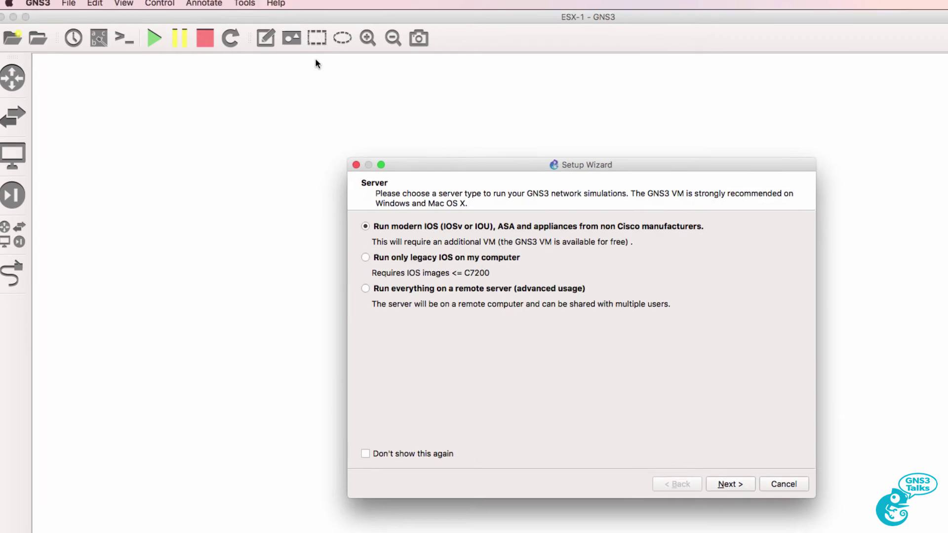
click(365, 289)
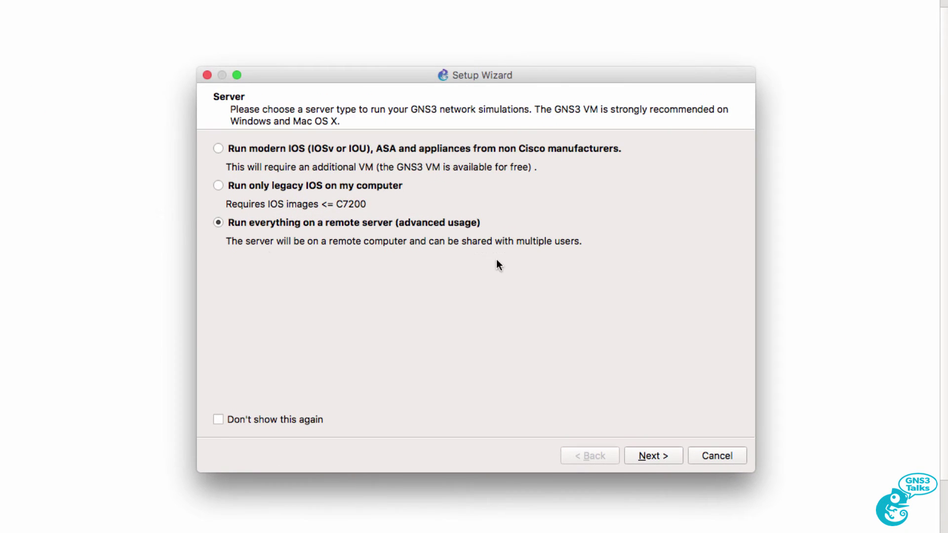
click(646, 455)
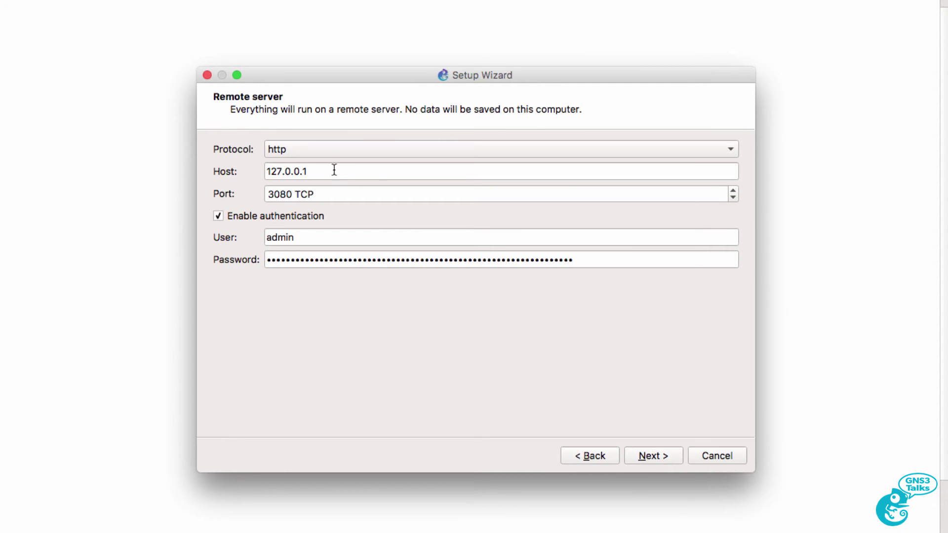
- Set the remote server's host to 192.168.1.161
drag(335, 168, 148, 158)
text(10)
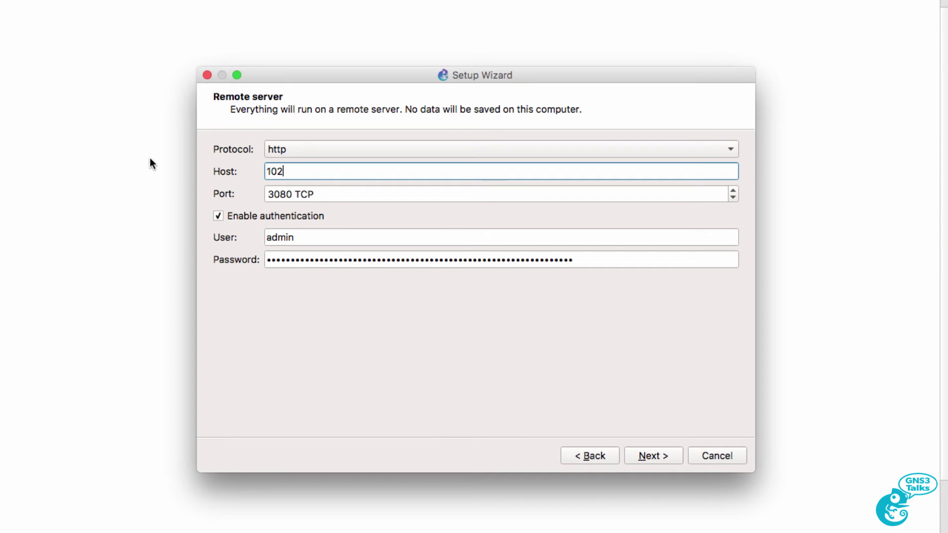
key(BackSpace)
text(92.168.1.161)
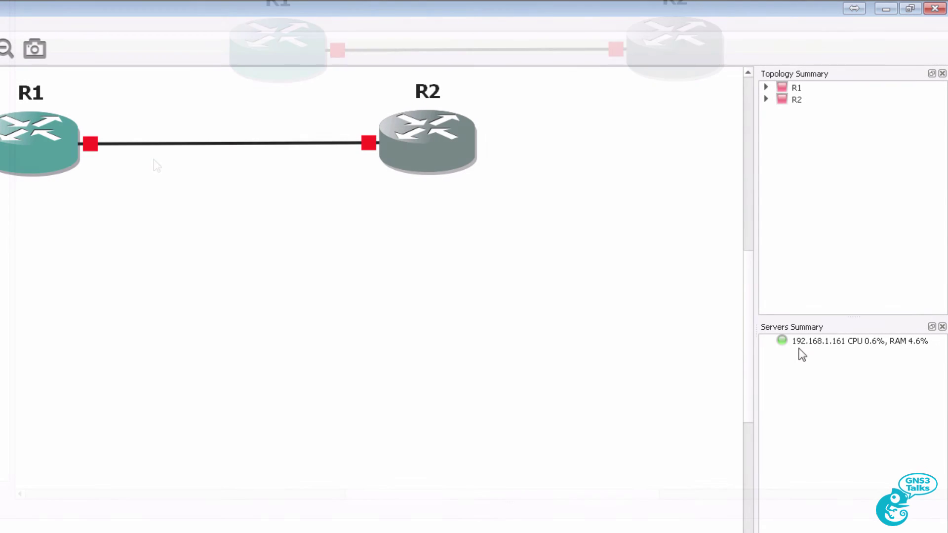
- Inspect the server used by the Windows client, the VMware ESXi 6 machine and the GNS3 VM in vSphere Client
click(820, 341)
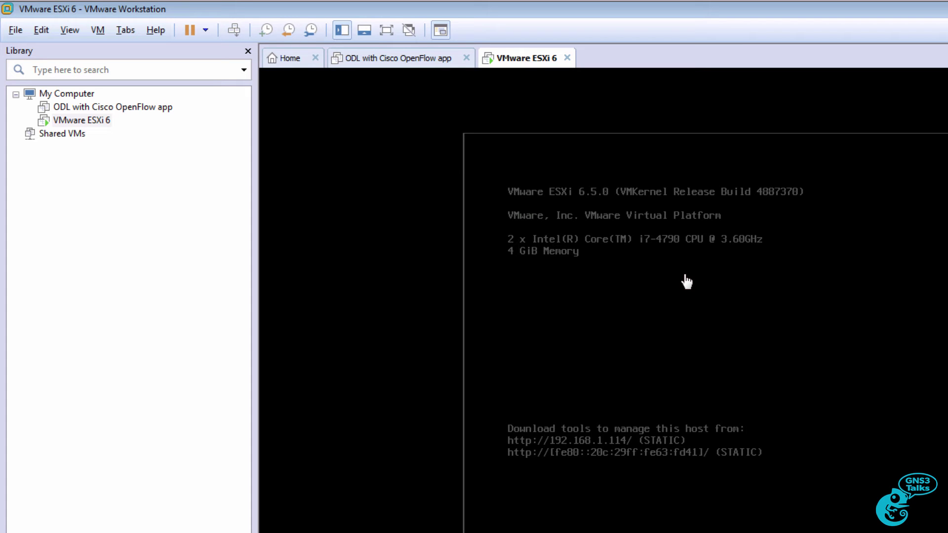
click(686, 282)
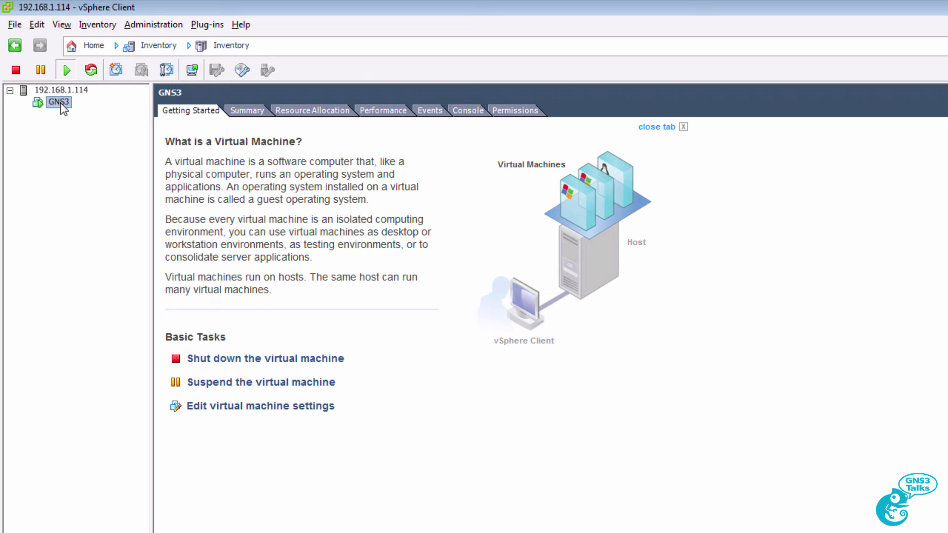
click(60, 103)
key(Escape)
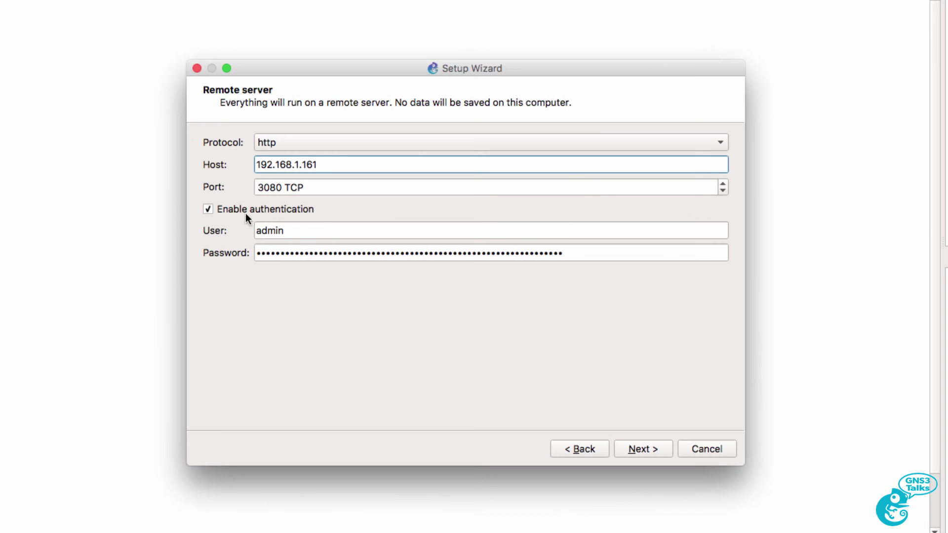
- Disable authentication for the remote server and finish the Setup Wizard
click(208, 209)
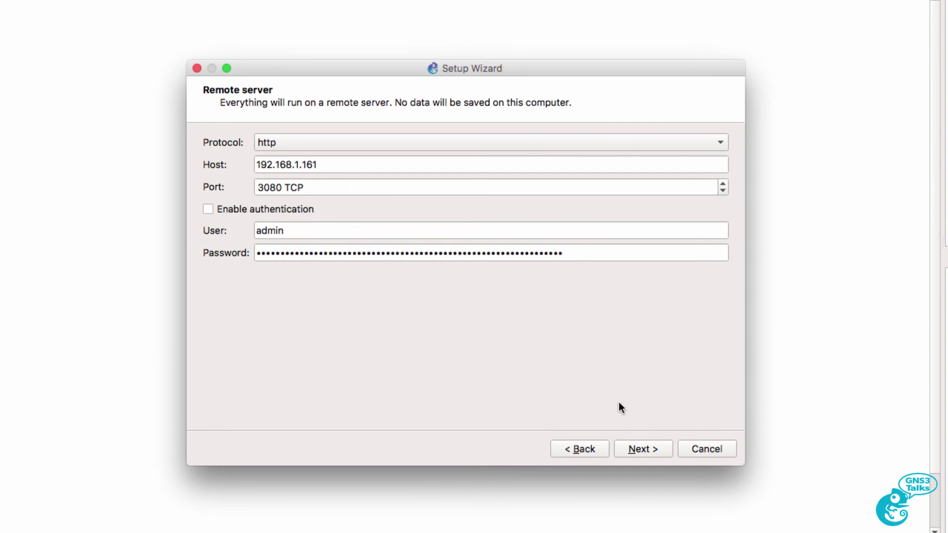
click(643, 450)
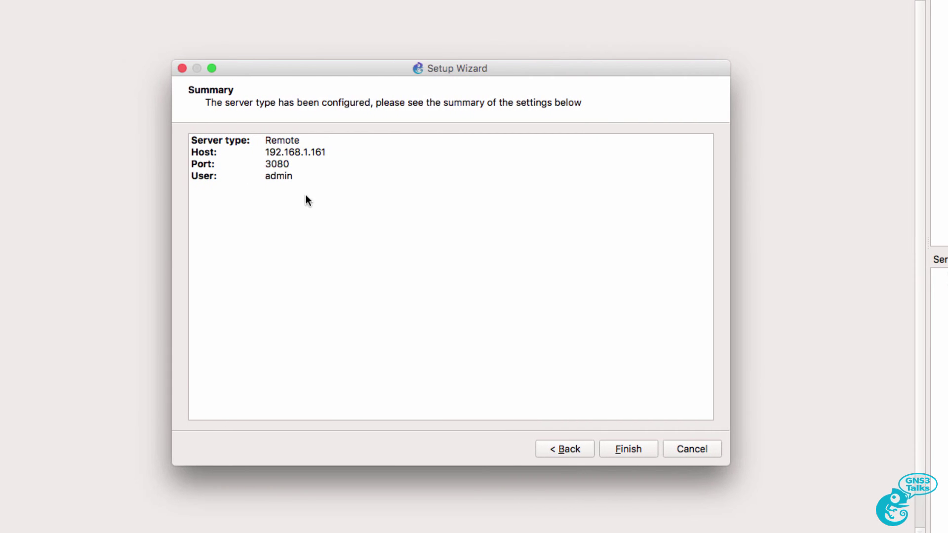
click(628, 448)
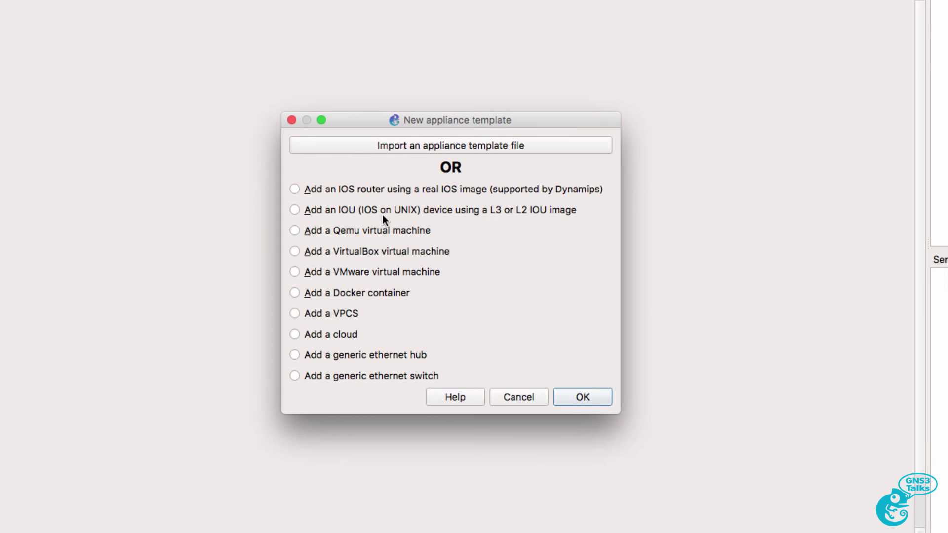
- Review the appliance types on offer and dismiss the new appliance template dialog without adding one
click(377, 195)
click(371, 273)
click(367, 298)
click(568, 397)
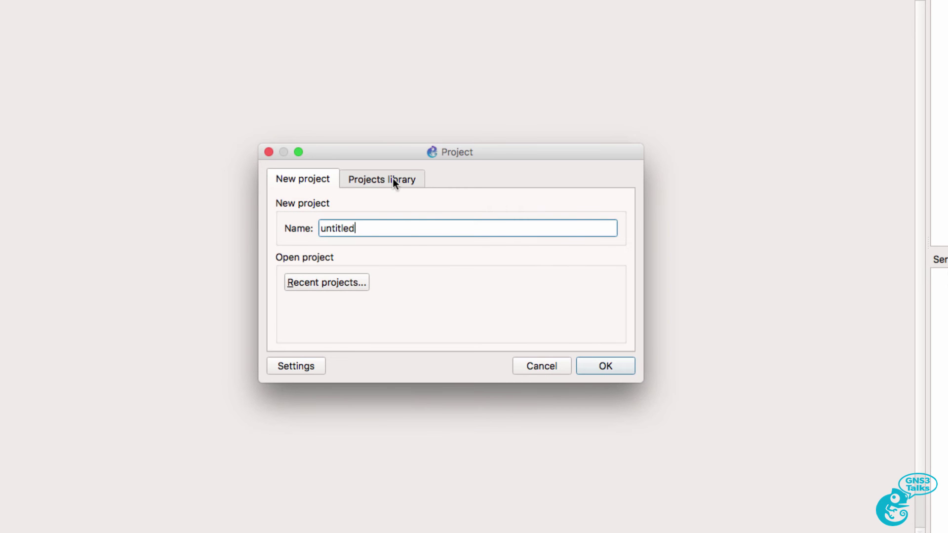
- Open the existing esx1 project from the server's projects library in the Mac client
click(394, 181)
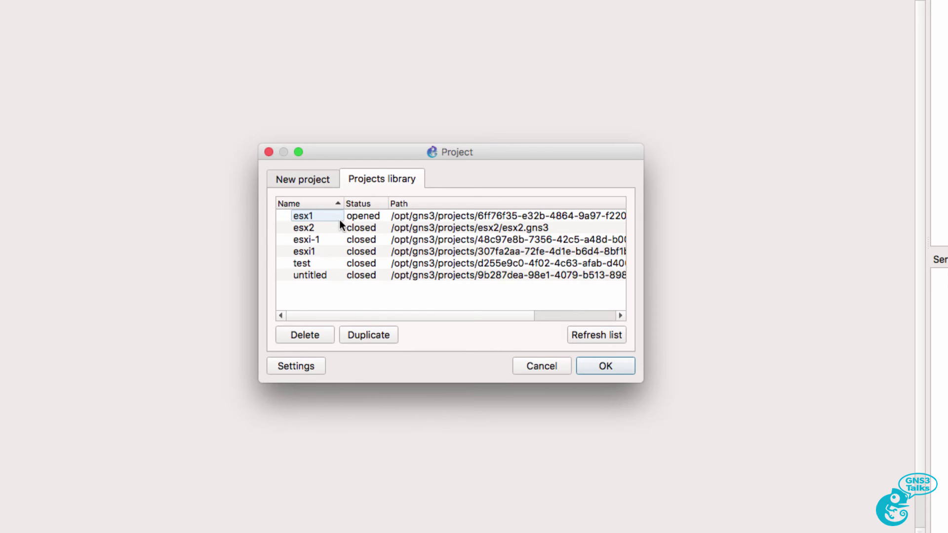
click(367, 218)
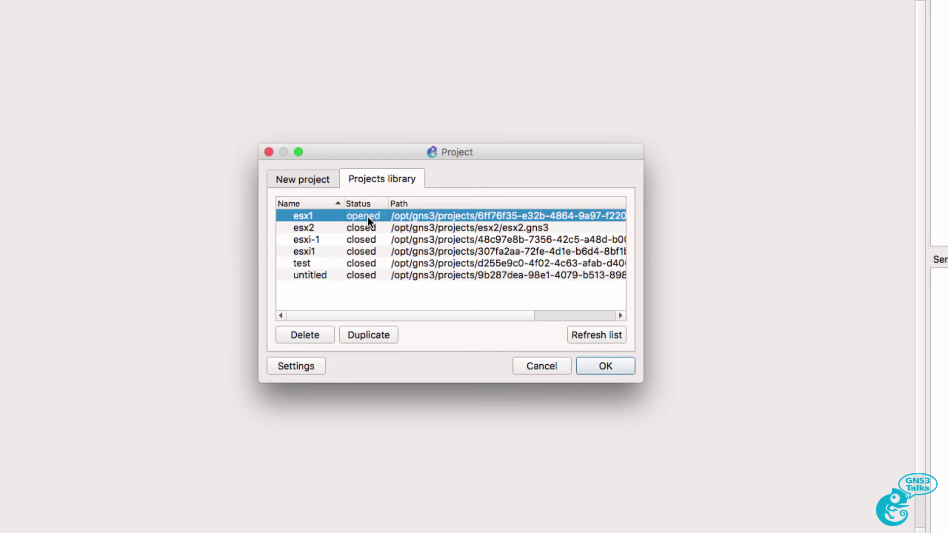
click(598, 366)
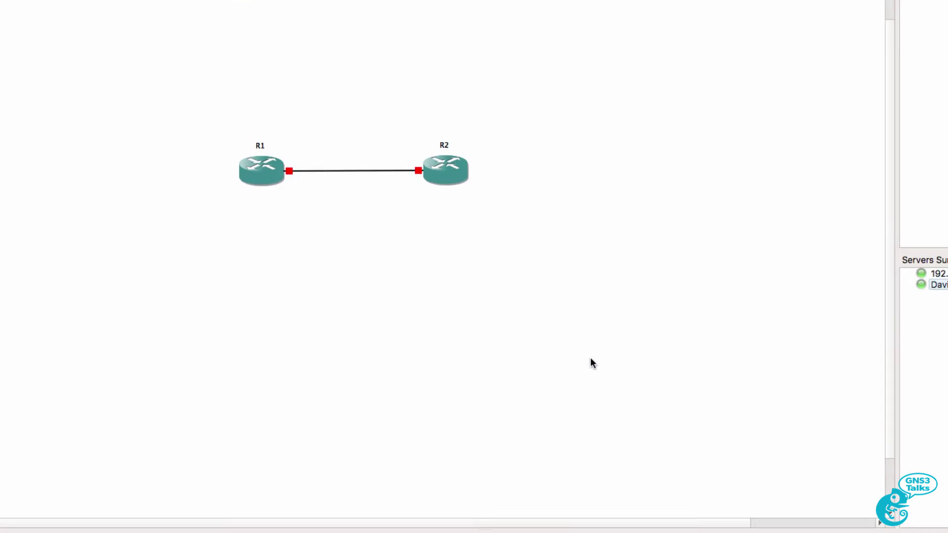
- Shrink the Mac GNS3 window to the upper half of the screen and place the Windows remote desktop window below it
click(297, 36)
drag(297, 35, 328, 229)
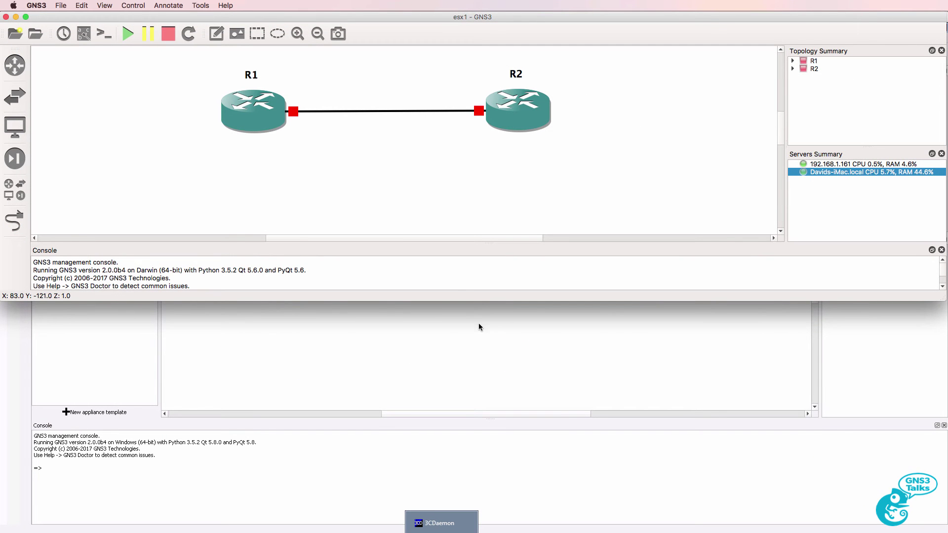
drag(476, 300, 474, 282)
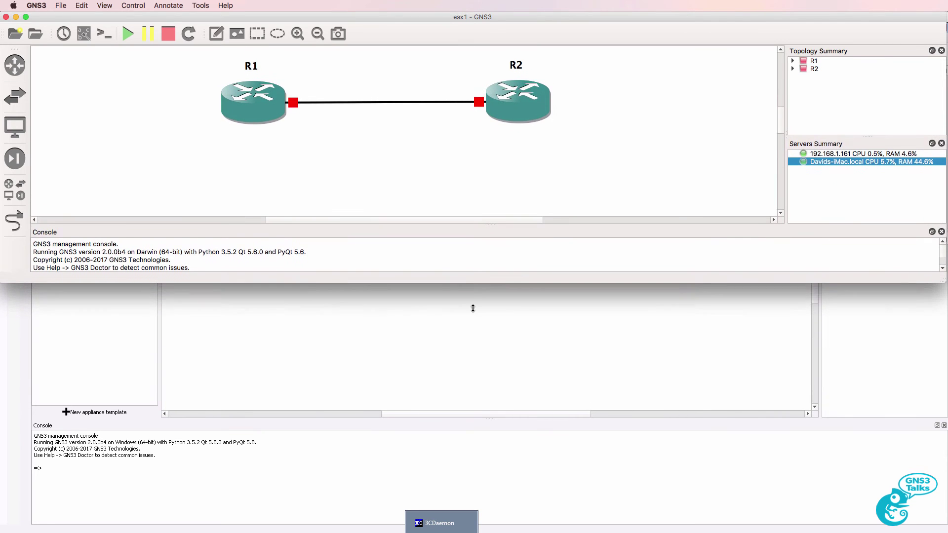
click(475, 284)
drag(449, 20, 457, 289)
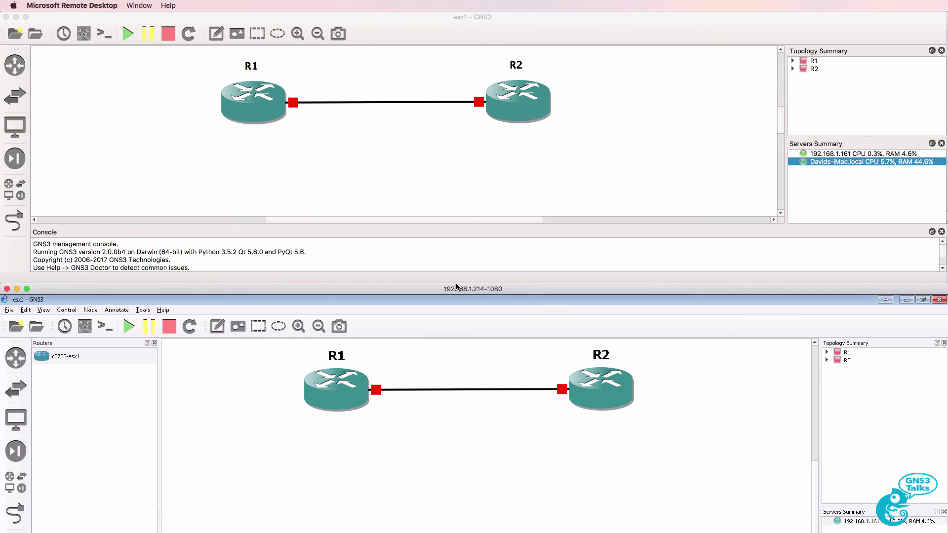
- In the Windows client, add a c3725-esx1 router below R1 and link R1's f0/1 to the new router's f0/0
click(75, 358)
drag(75, 357, 340, 473)
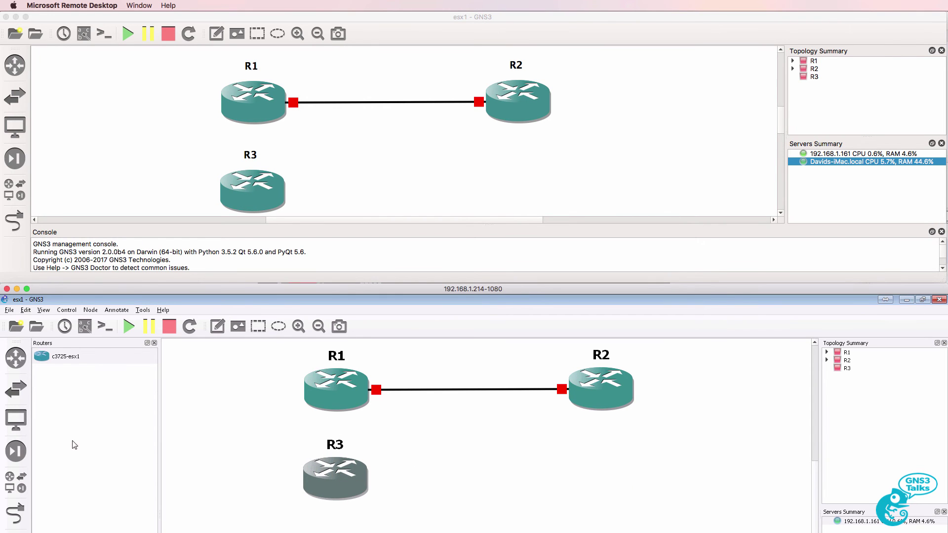
click(19, 509)
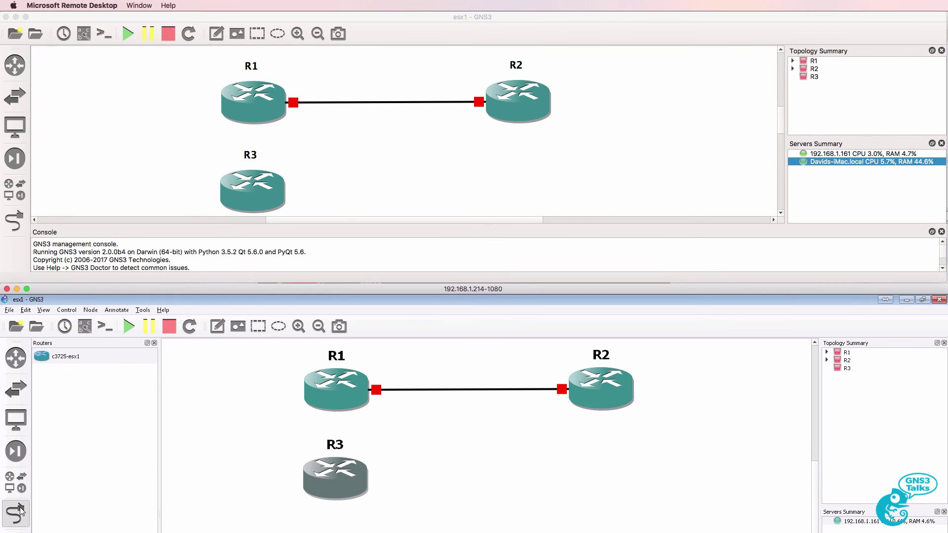
click(336, 400)
click(400, 422)
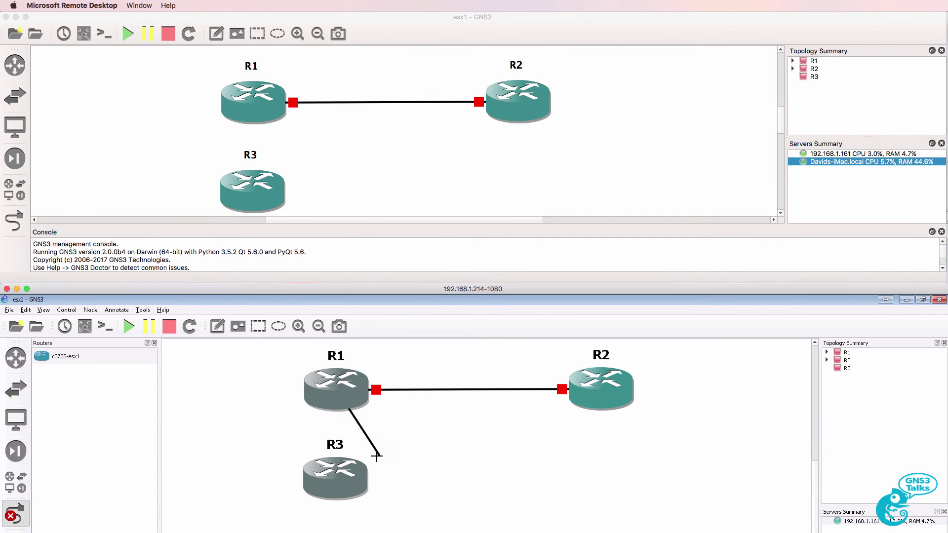
click(351, 469)
click(383, 486)
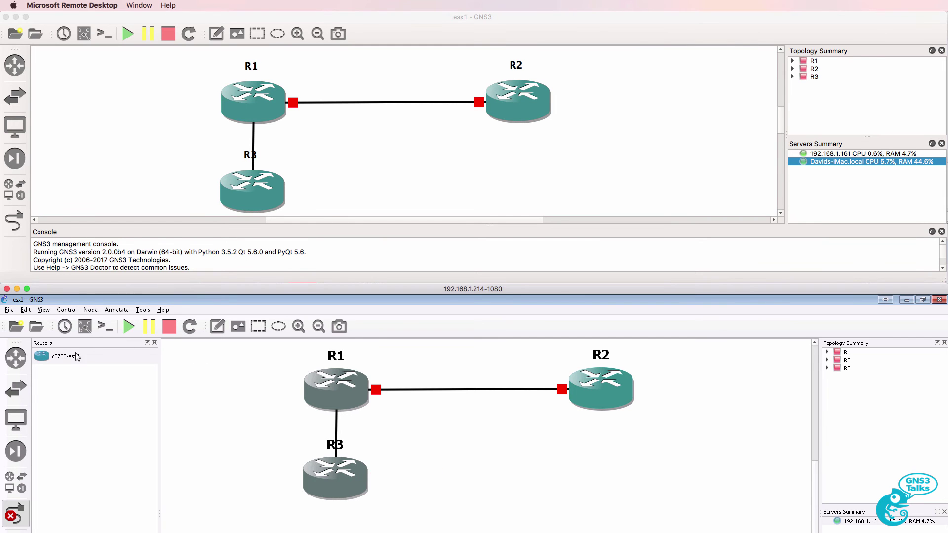
click(14, 516)
- Show the interface labels in the Windows client, tidy the f0/0 labels on the R1–R2 link and move R3 slightly lower
click(85, 326)
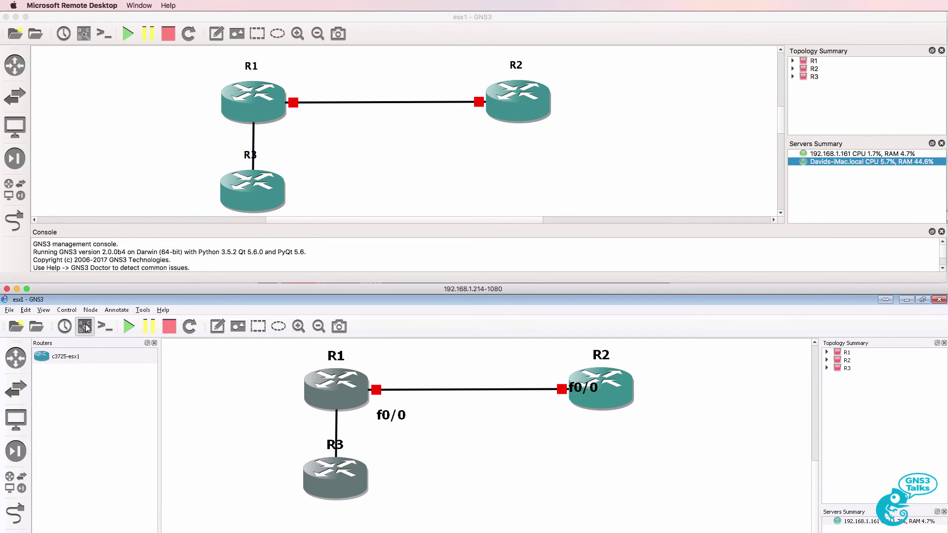
drag(574, 396, 551, 410)
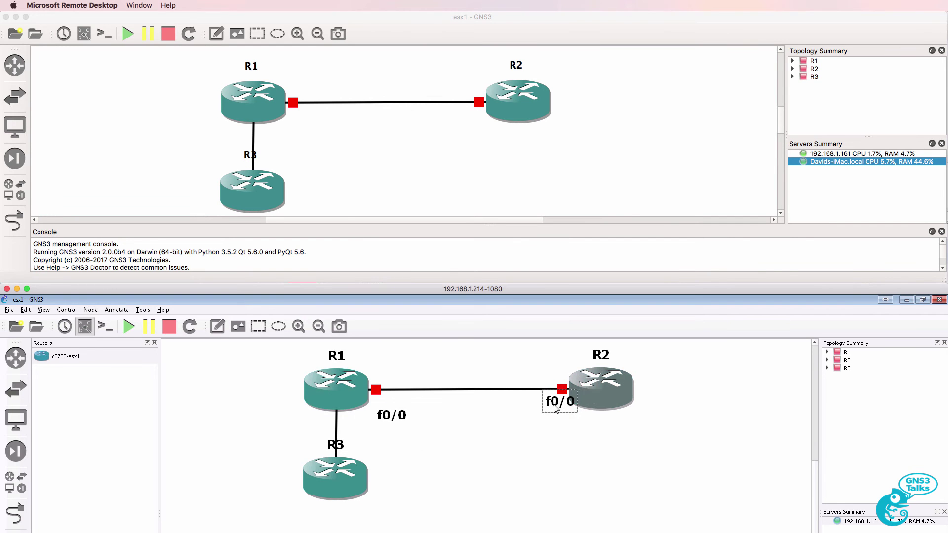
drag(402, 417, 403, 408)
drag(363, 473, 363, 494)
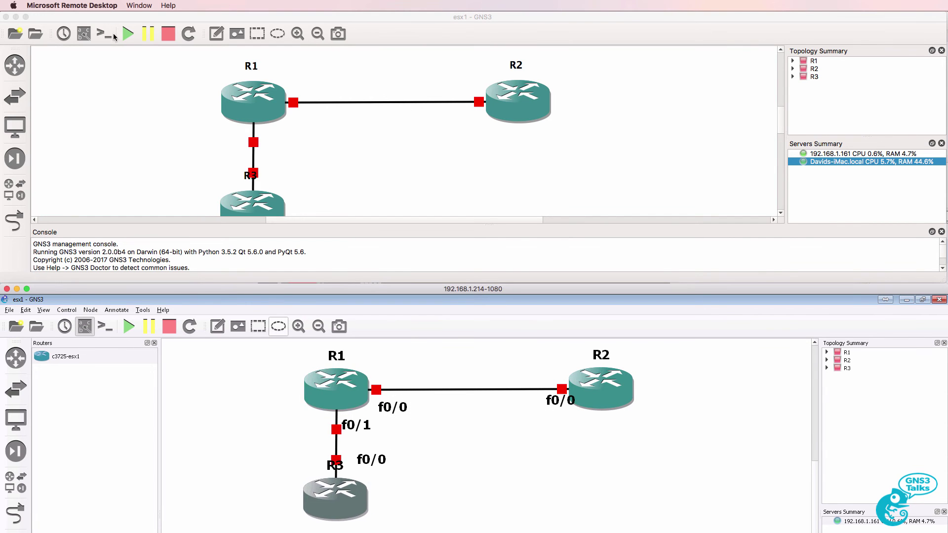
- Show the interface labels in the Mac client and enlarge its window so that R3 is fully visible
click(91, 38)
drag(286, 179, 282, 179)
drag(435, 284, 449, 334)
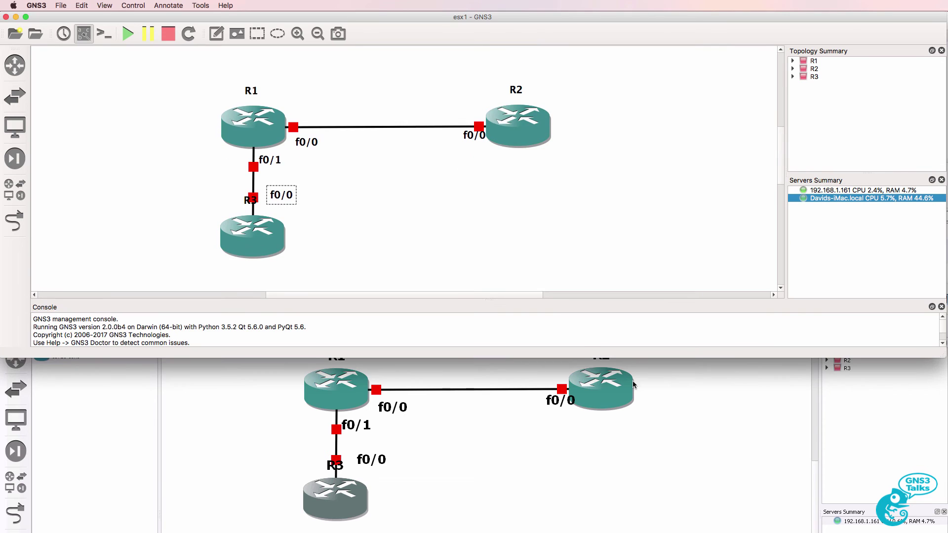
- Switch to the Windows client, start all the routers and open a console to each of them
click(2, 380)
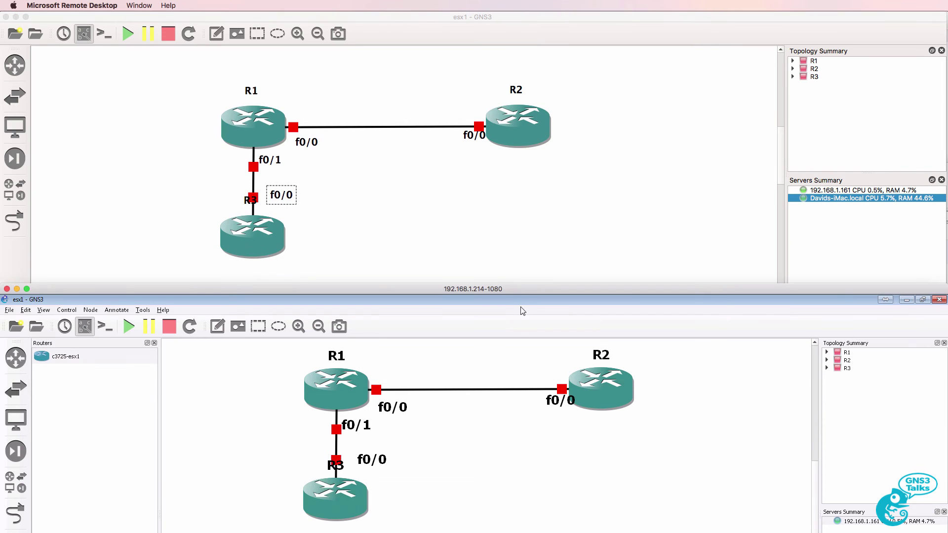
click(133, 328)
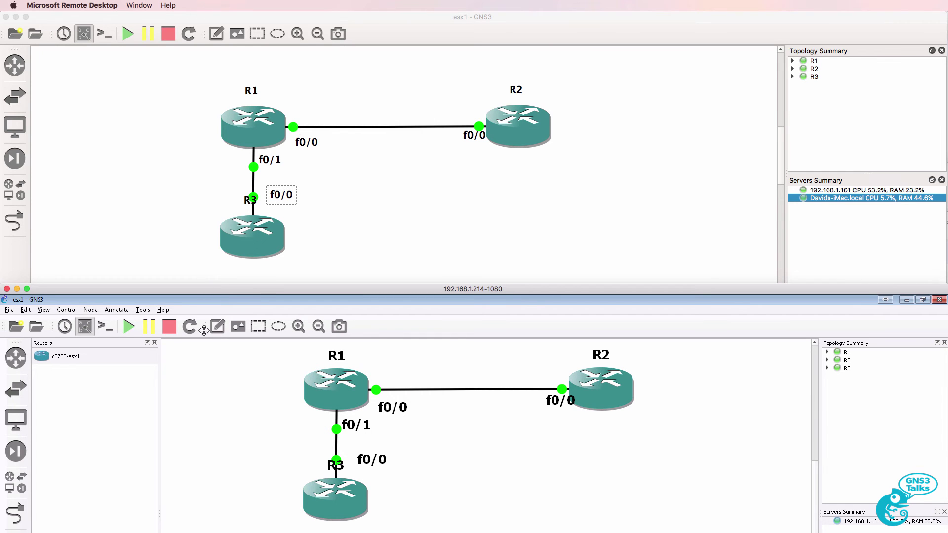
click(105, 327)
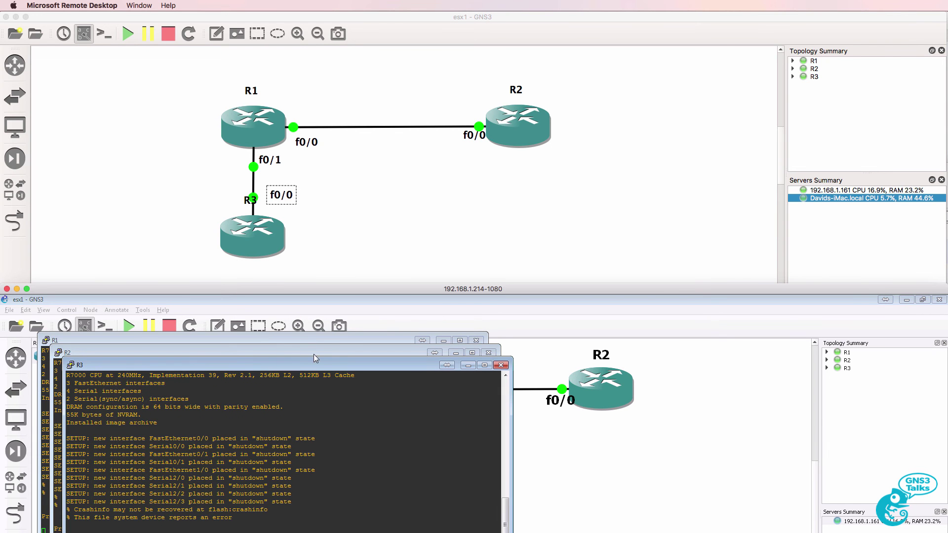
- Spread the R3, R2 and R1 PuTTY console windows side by side on the Windows desktop
drag(677, 310, 767, 314)
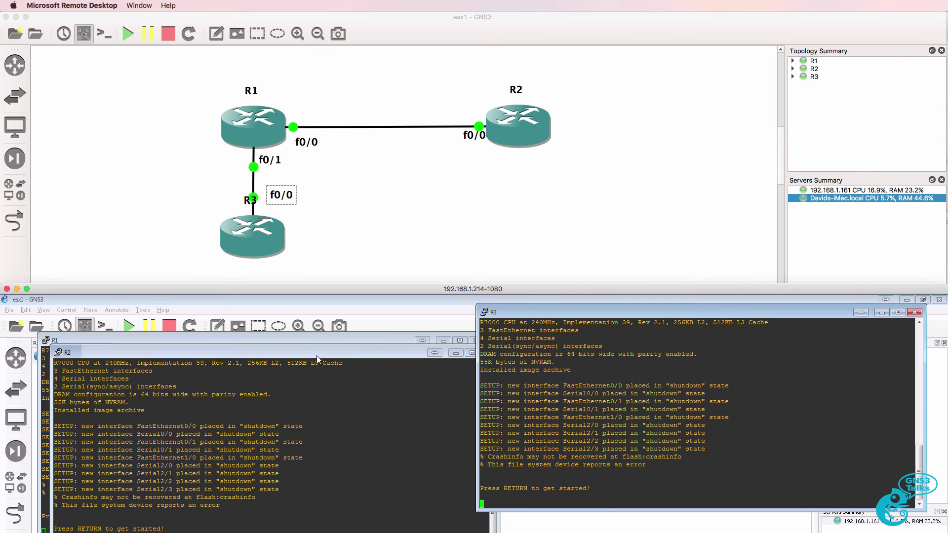
drag(303, 353, 575, 316)
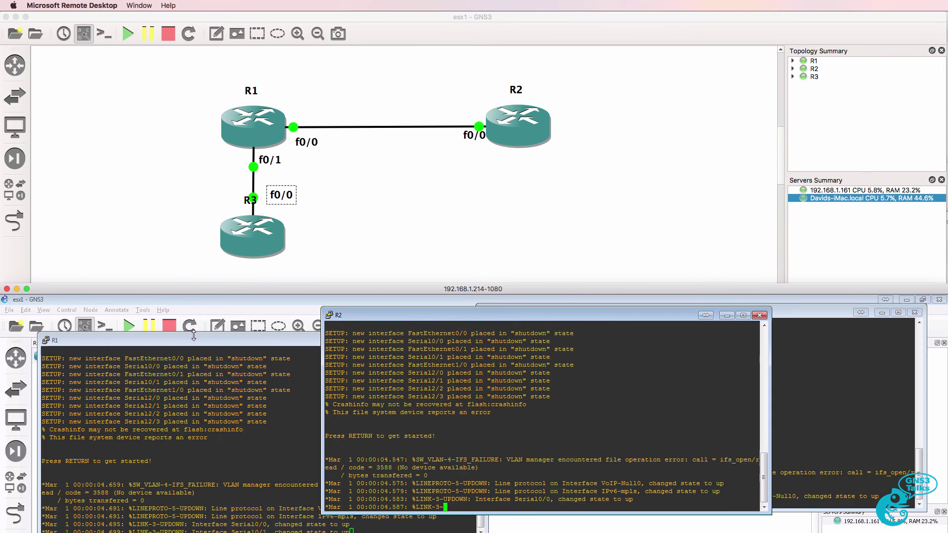
drag(196, 342, 198, 314)
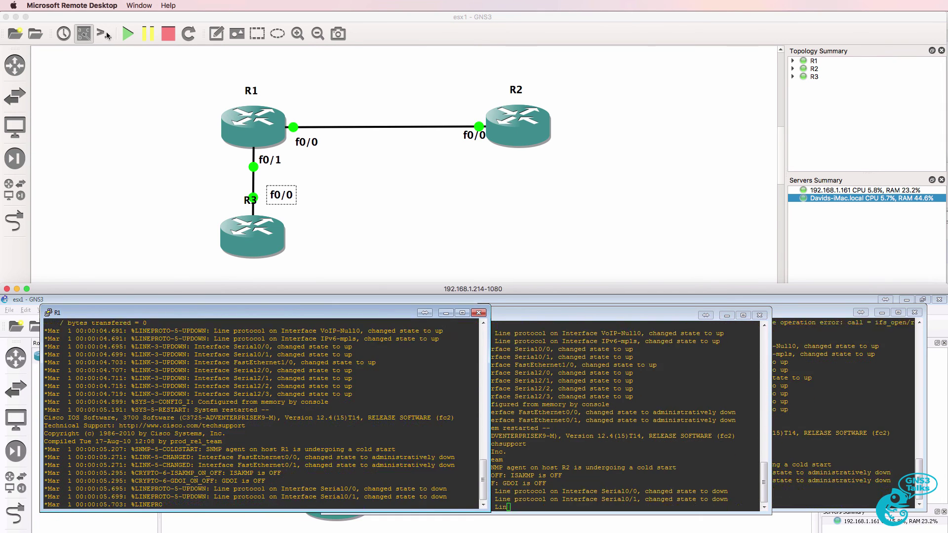
- Open consoles to all devices from the Mac client and move the terminal windows to the upper part of the screen
click(195, 162)
click(104, 34)
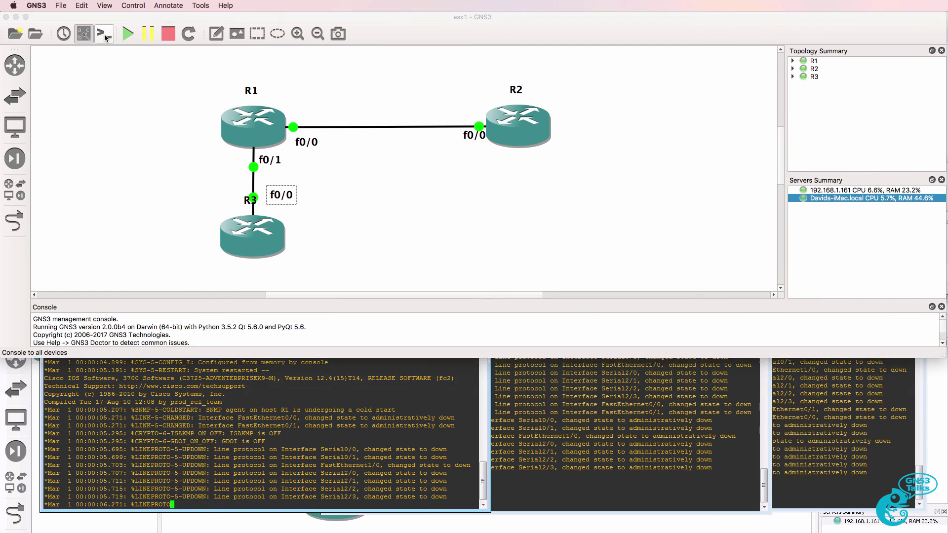
click(253, 99)
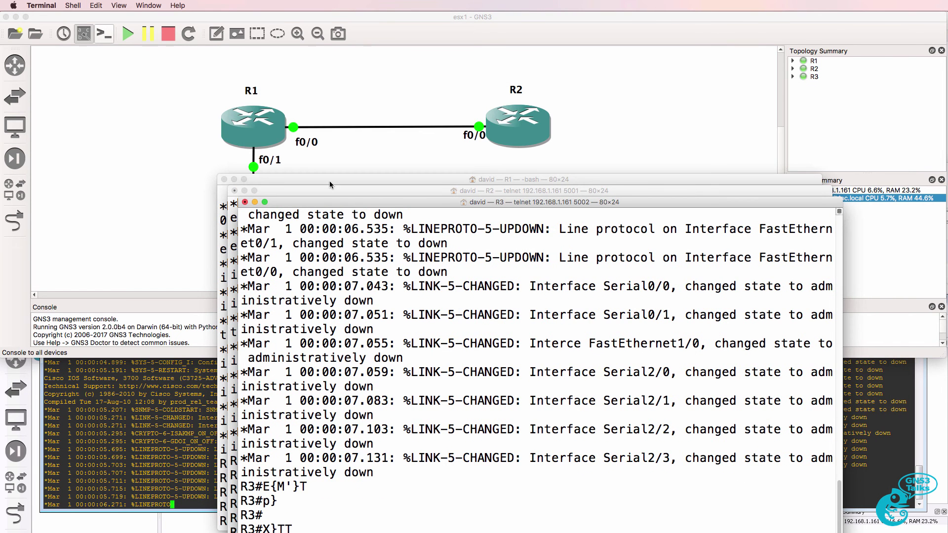
drag(422, 202, 499, 18)
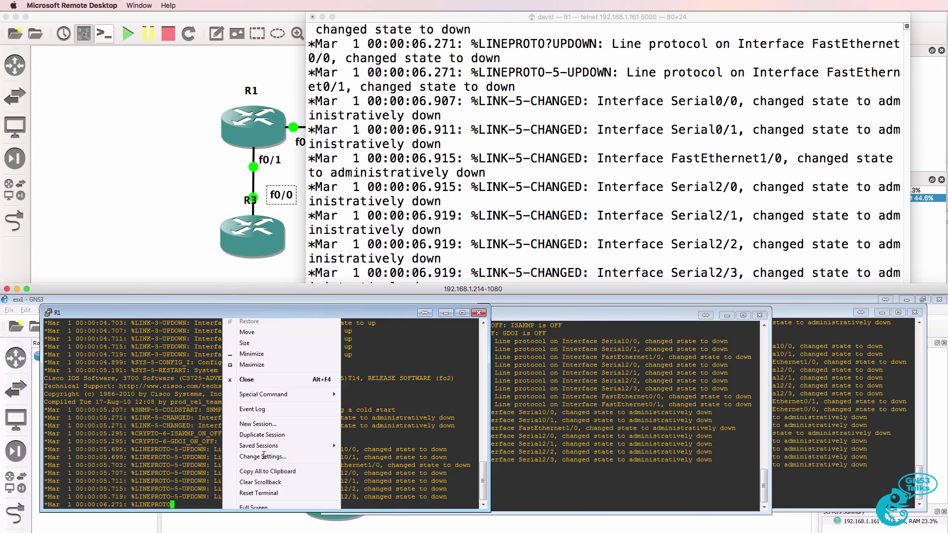
- Enlarge the terminal font of the R1 PuTTY console through its appearance settings and apply the change
click(264, 455)
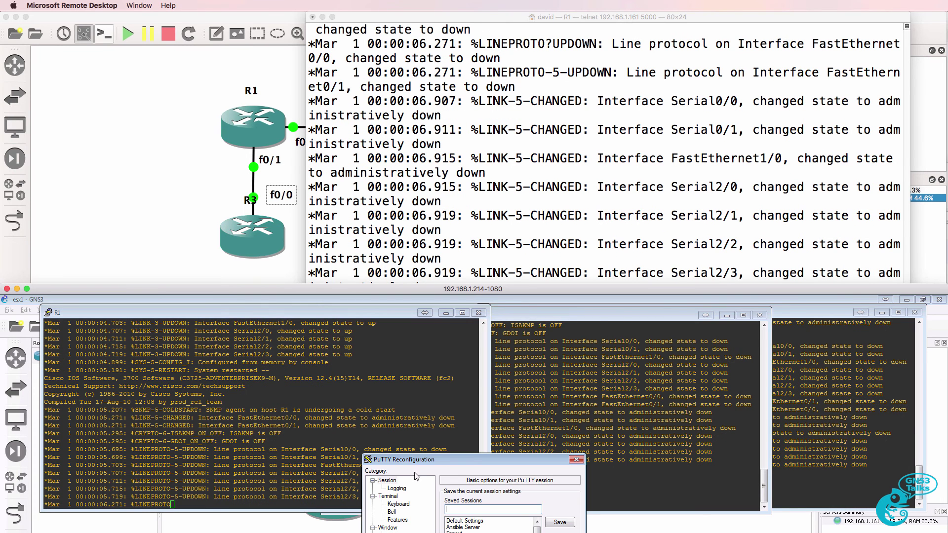
drag(436, 469, 447, 308)
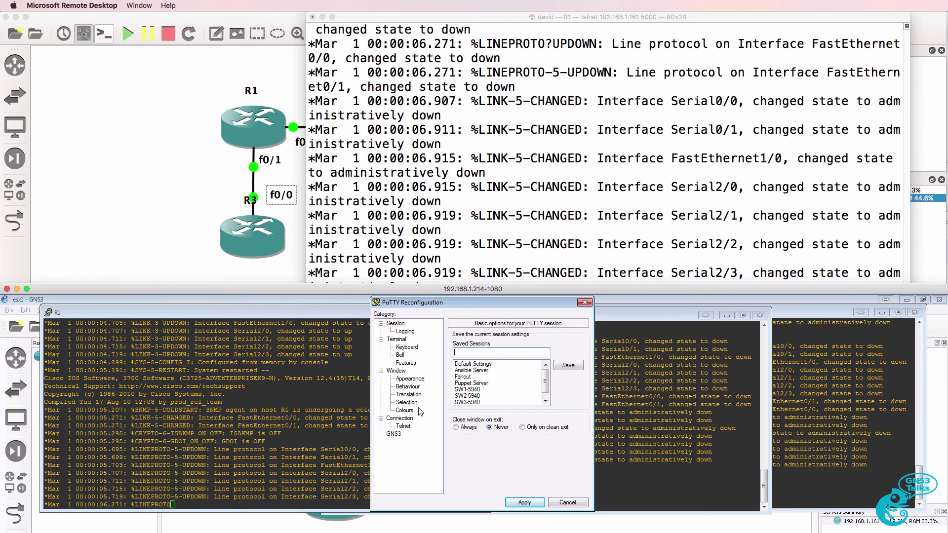
click(410, 379)
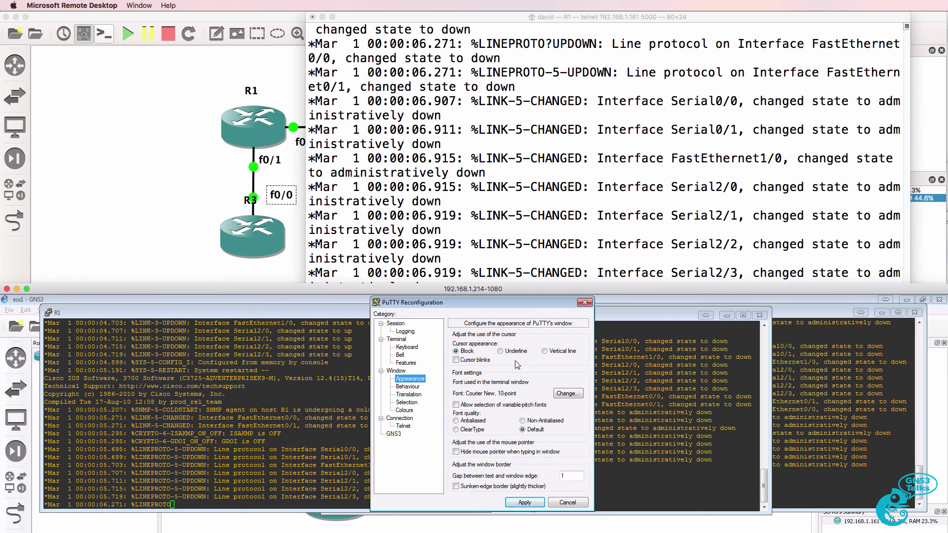
click(559, 394)
click(509, 419)
click(565, 433)
key(Return)
click(525, 503)
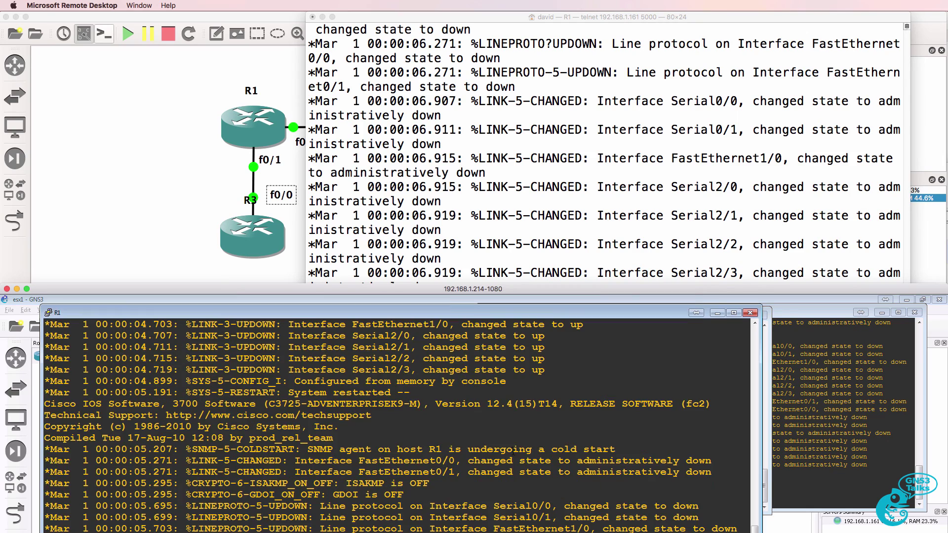
- Raise the Windows remote desktop window and shorten the Mac's R1 terminal to 14 rows so both R1 consoles are visible
drag(447, 290, 434, 226)
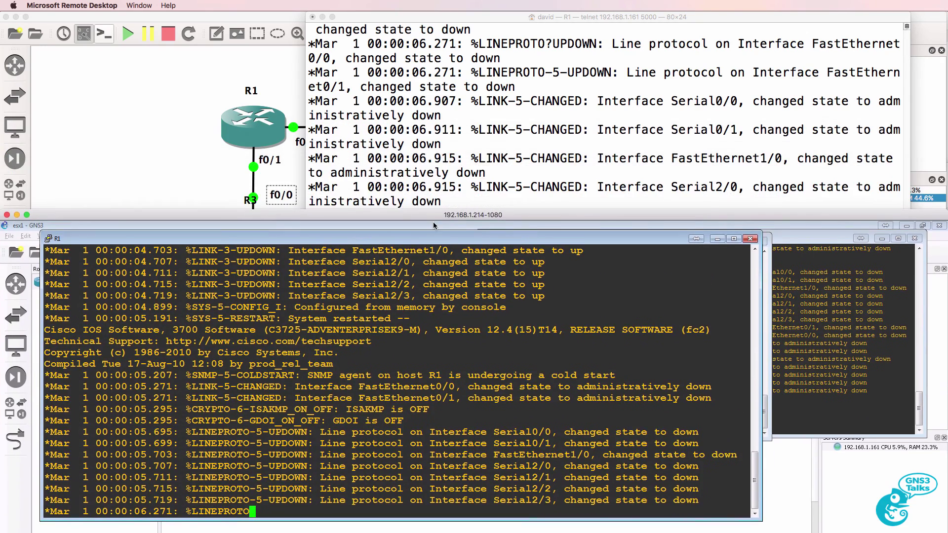
click(465, 178)
drag(541, 368, 548, 218)
- Clear the stray characters from the R1 command line in the Mac terminal and bring up a fresh prompt
key(BackSpace)
key(BackSpace)
key(BackSpace)
key(BackSpace)
key(BackSpace)
key(BackSpace)
key(BackSpace)
key(BackSpace)
key(BackSpace)
key(BackSpace)
key(BackSpace)
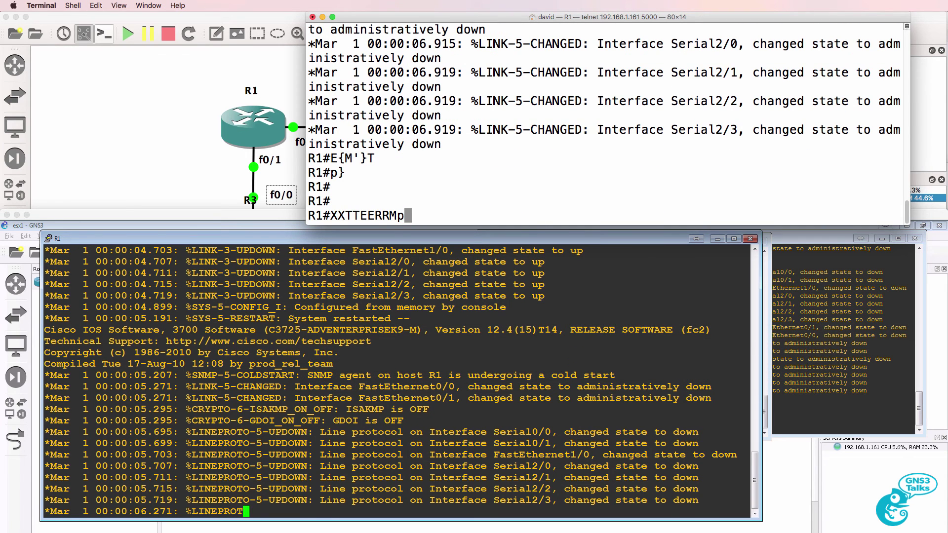
key(Return)
key(Return)
key(Return)
key(Return)
key(Return)
key(Return)
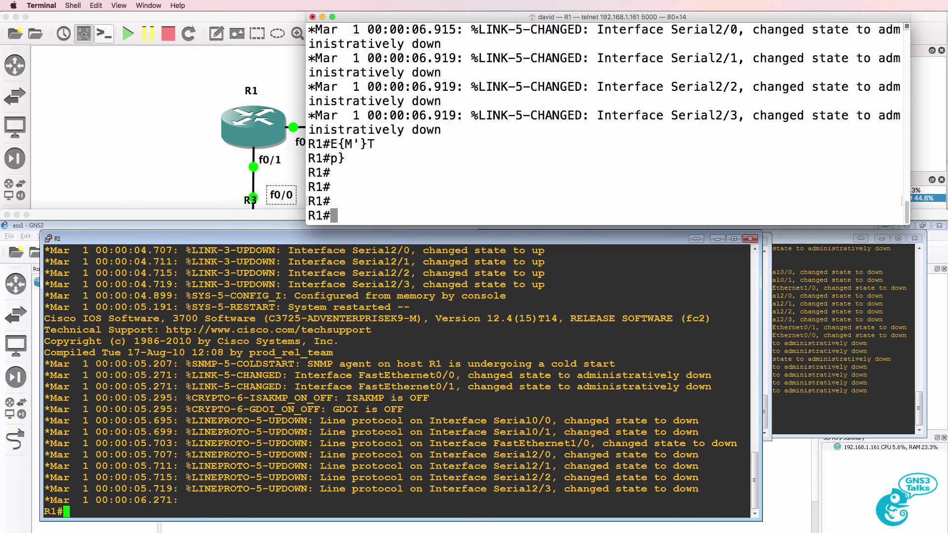
- From the Mac's R1 terminal, enter configuration mode with conf t and open loopback 0 with int loop 0
text(conf t)
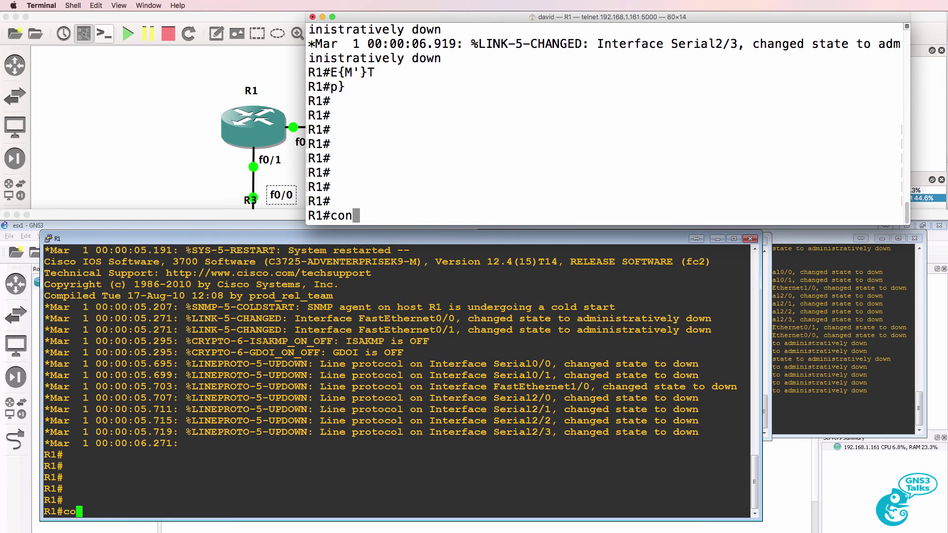
key(Return)
key(Return)
key(Return)
text(rpti)
key(BackSpace)
key(BackSpace)
key(BackSpace)
key(BackSpace)
text(int loop 0)
key(Return)
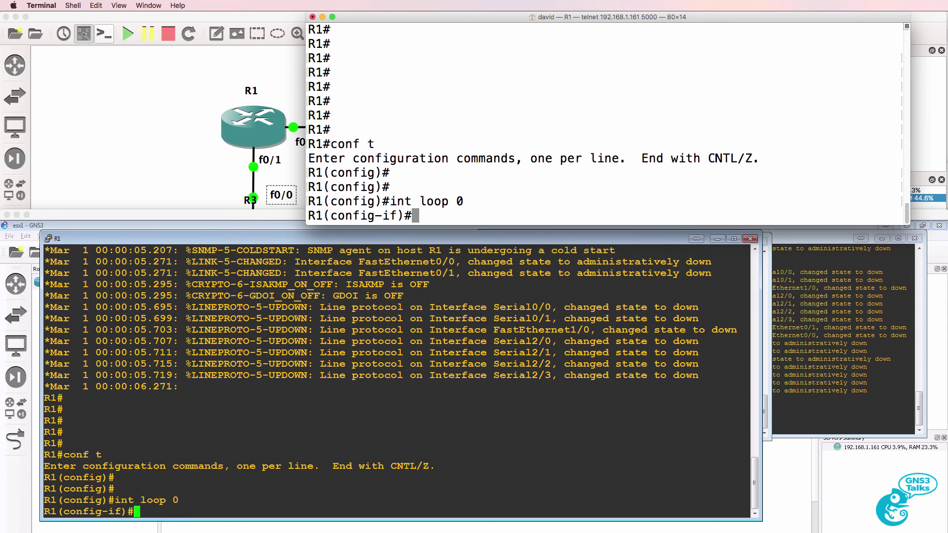
- From the Windows R1 console, start the ip address command for loopback 0 with 1.1.1
click(356, 405)
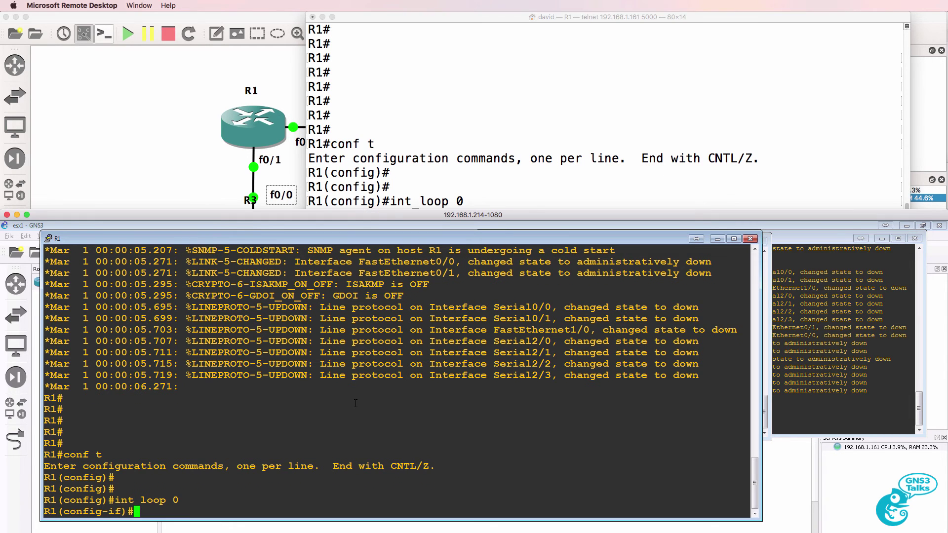
text(ip add)
key(Tab)
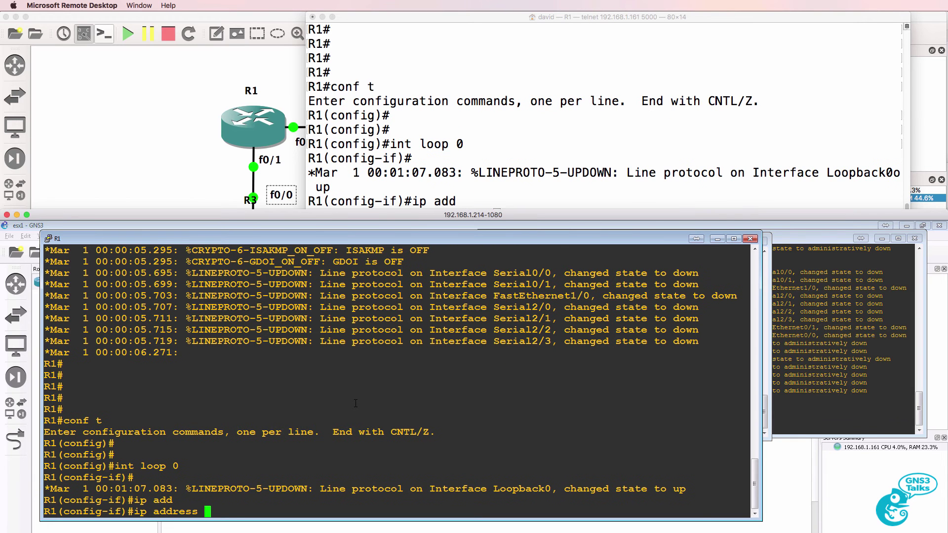
text(10.1.1)
key(BackSpace)
key(BackSpace)
key(BackSpace)
text(1.)
key(BackSpace)
key(BackSpace)
key(BackSpace)
key(BackSpace)
text(.1.1)
- Shorten the Mac's R1 terminal to 12 rows so its last line is clear of the remote desktop window
click(456, 143)
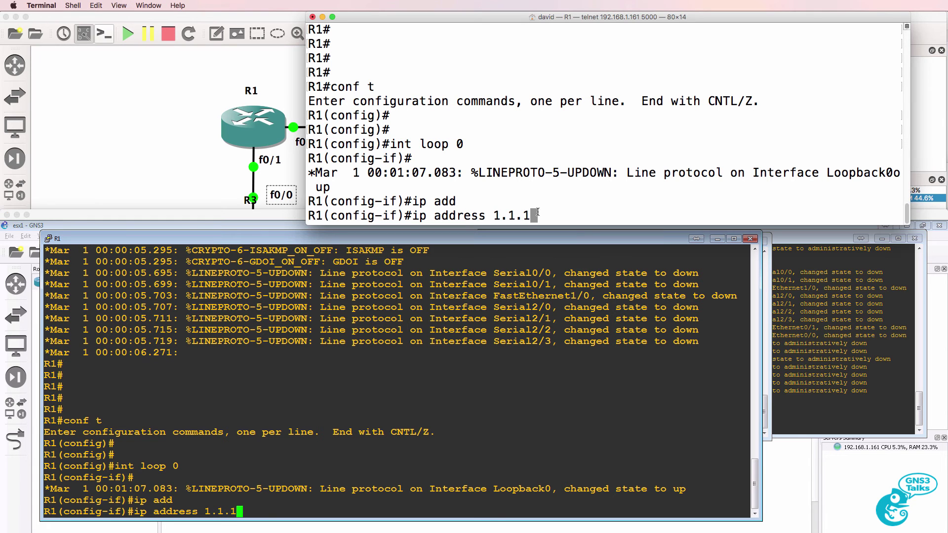
drag(538, 206, 536, 195)
- In the Windows R1 console, clear the partial command and give loopback 0 the address 1.1.1.1 255.255.255.255 with ip address
click(234, 441)
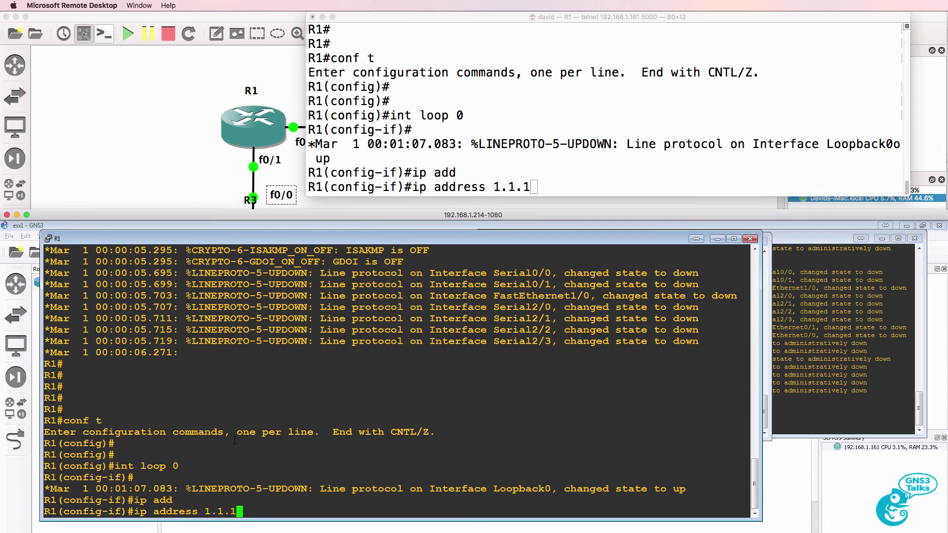
key(BackSpace)
key(BackSpace)
key(BackSpace)
key(BackSpace)
key(BackSpace)
key(BackSpace)
key(BackSpace)
key(BackSpace)
key(BackSpace)
key(BackSpace)
key(BackSpace)
key(BackSpace)
key(BackSpace)
key(BackSpace)
key(BackSpace)
key(BackSpace)
text(ip a)
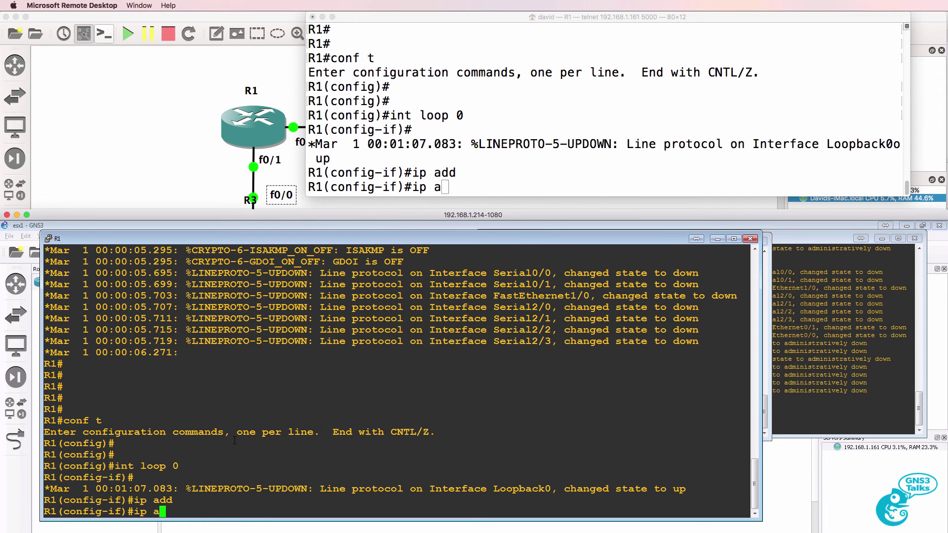
text(ddress 1.)
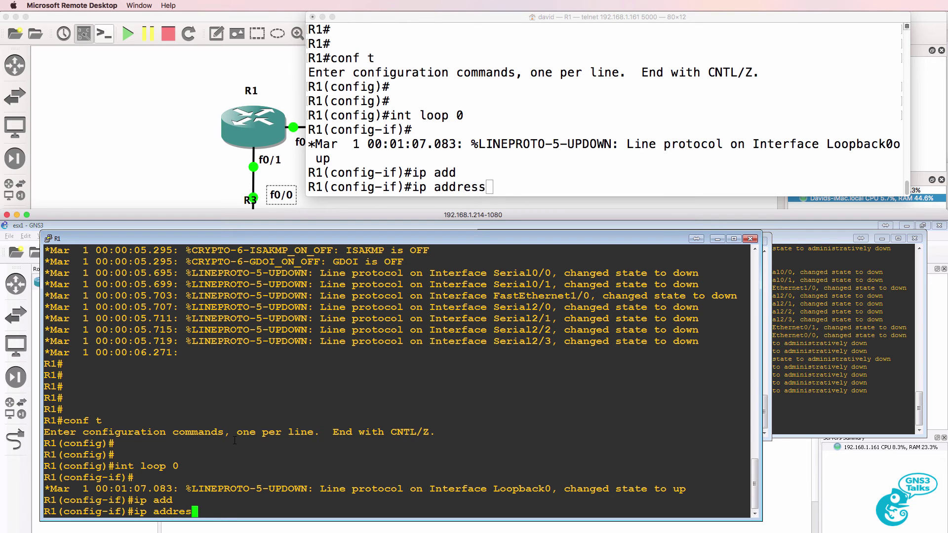
text(1.1.1)
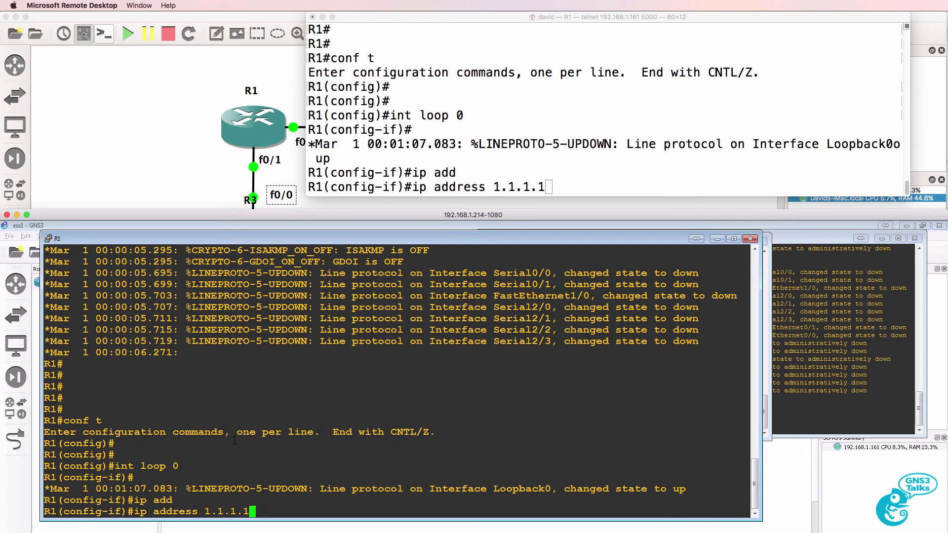
text( 255.25)
key(BackSpace)
text(.255.255.255)
key(Return)
- From the Mac's R1 terminal, start OSPF process 1 with router ospf 1
key(super+Tab)
text(router ospf 1)
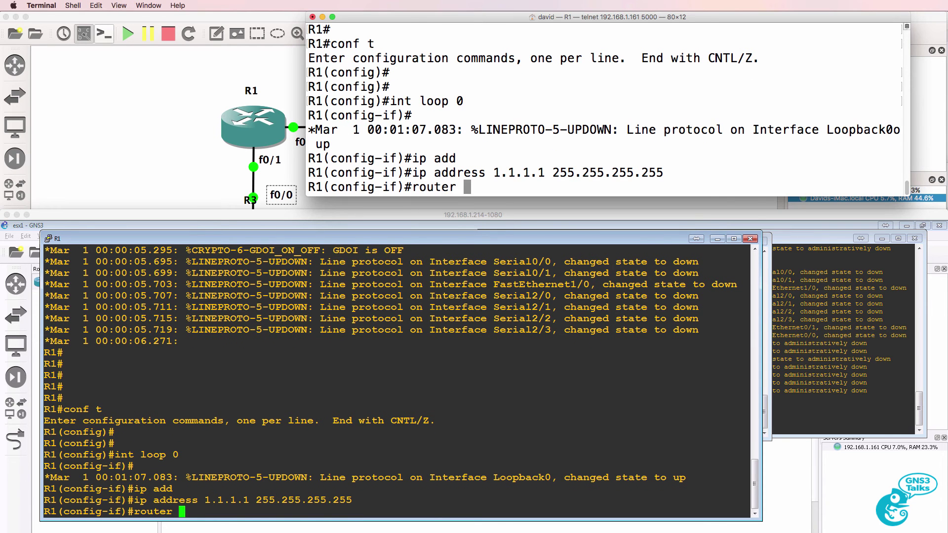
key(Return)
- Add network 0.0.0.0 255.255.255.255 area 0 to R1's OSPF process and leave configuration mode with end
text(net)
key(Tab)
text(0.0.0.0 0.)
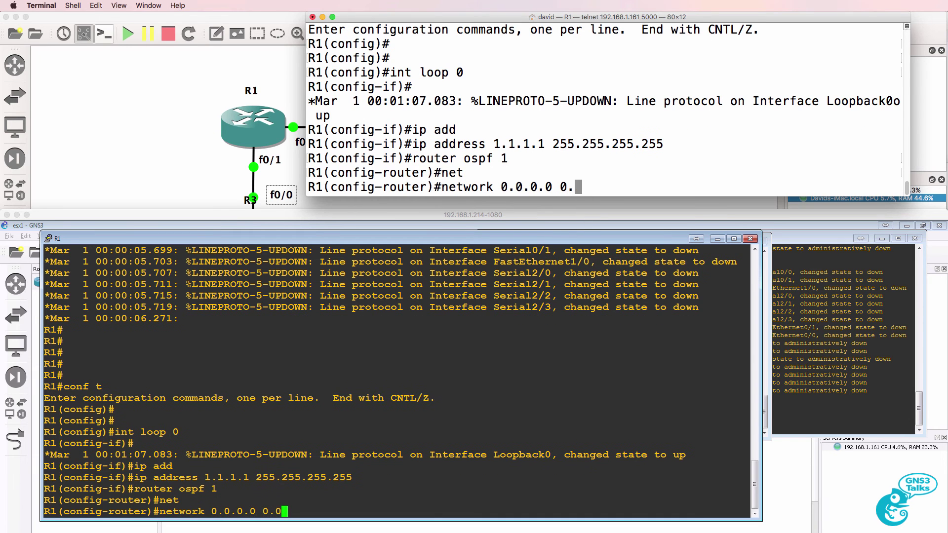
key(BackSpace)
key(BackSpace)
text(255.255.255.255 area 0)
key(Return)
text(en)
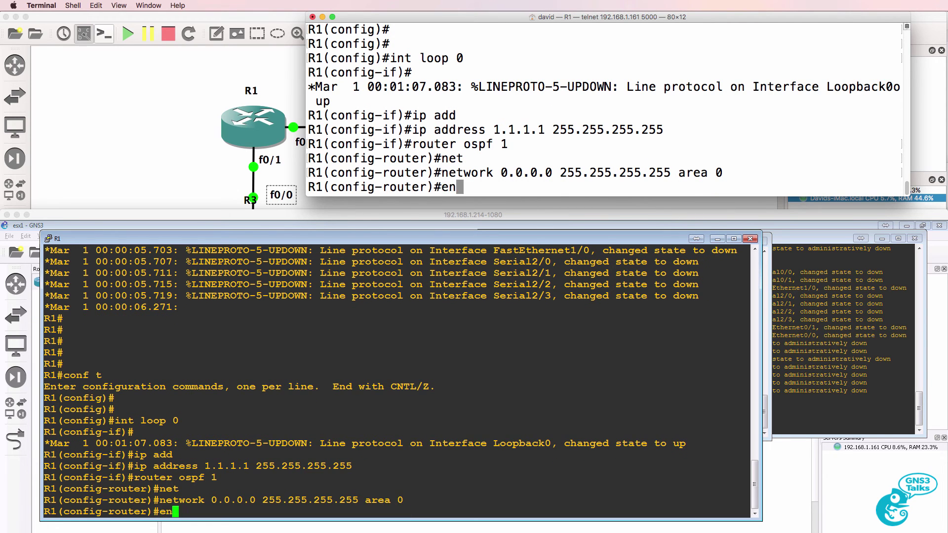
text(d)
key(Return)
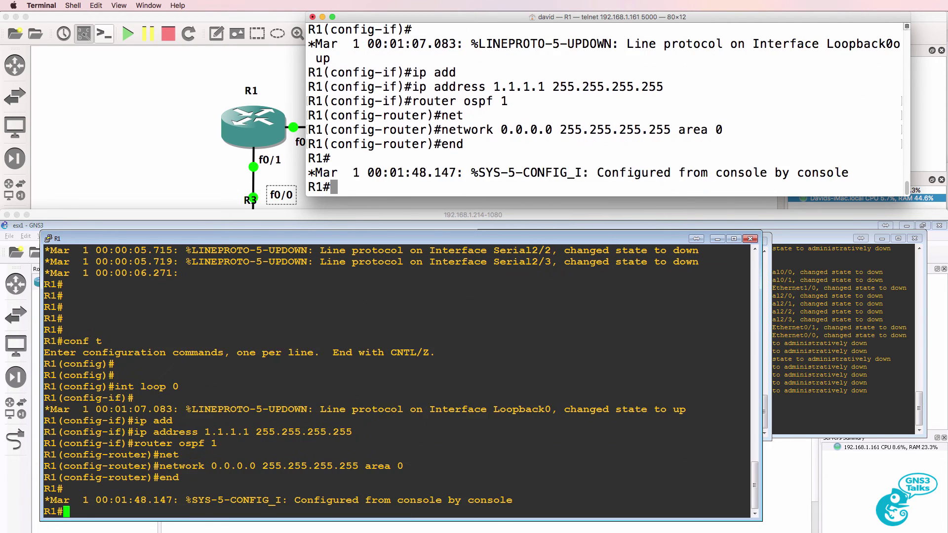
- Bring up several fresh R1 prompts from the Windows console and from the Mac terminal
click(342, 298)
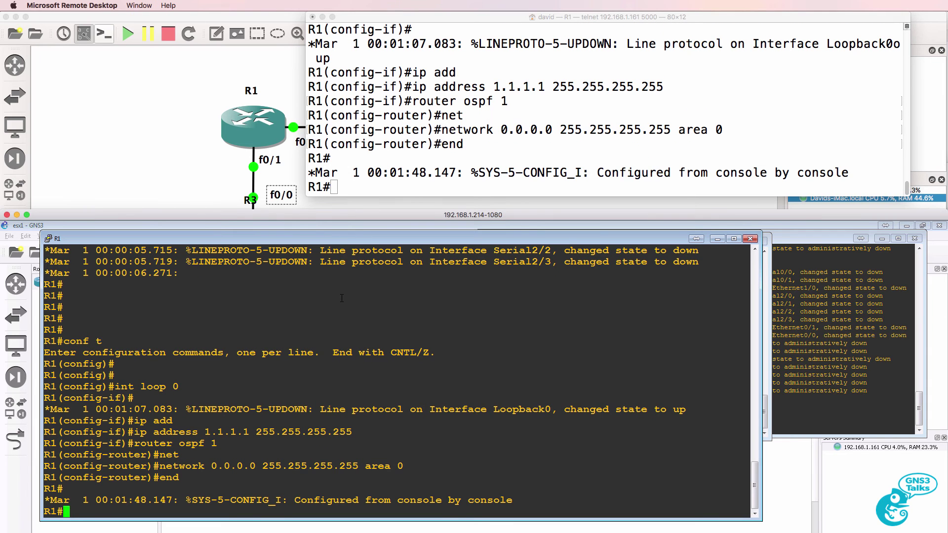
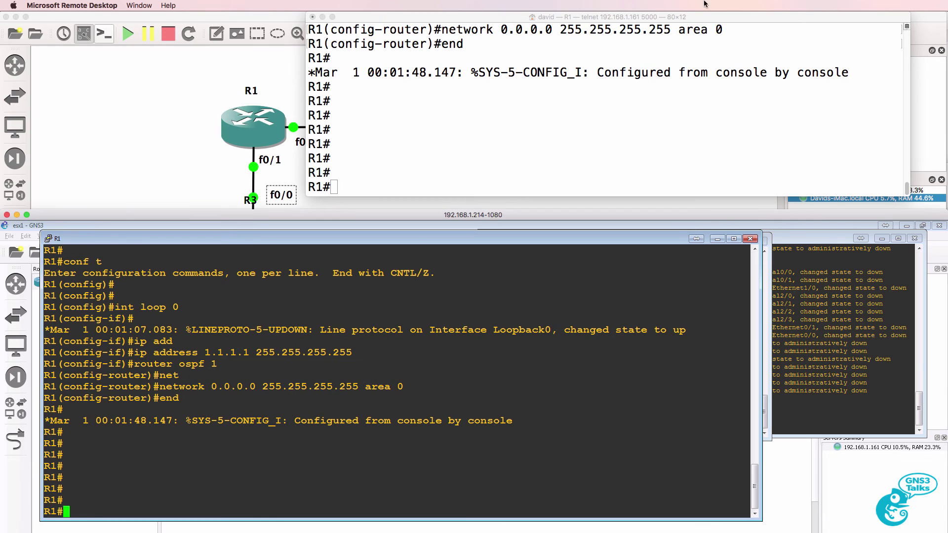
key(Return)
key(Return)
key(Return)
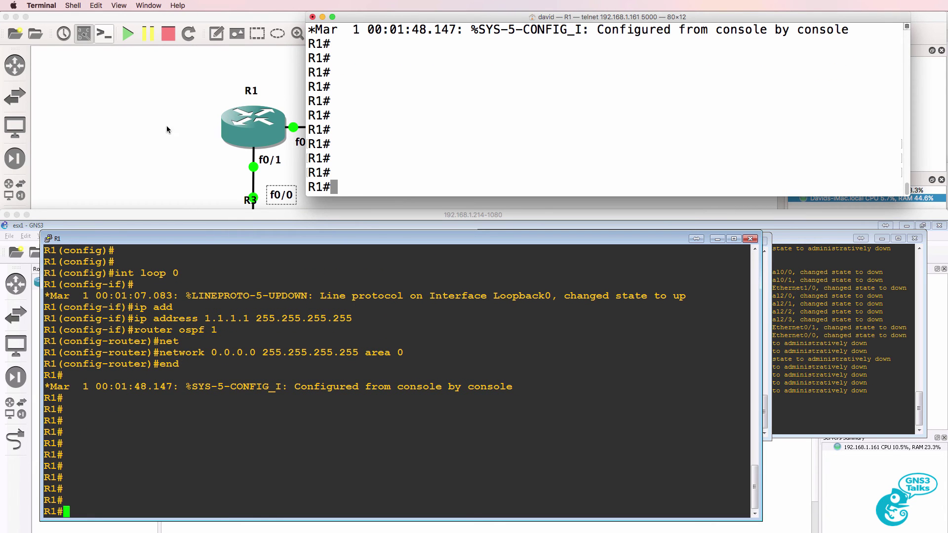
- Add a c3725-esx1 router below R2 from the Windows GNS3 client and shift it slightly left from the Mac client
click(812, 470)
drag(52, 284, 583, 410)
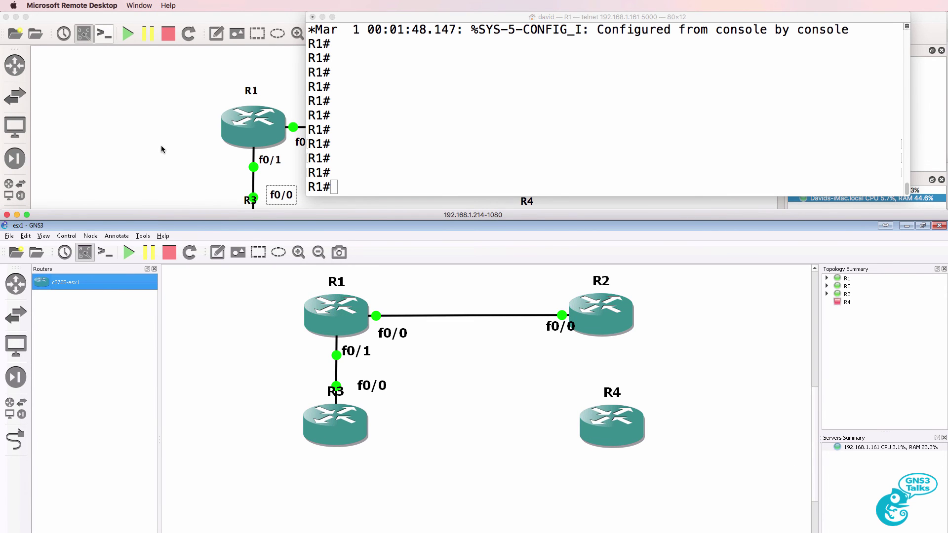
click(169, 176)
drag(528, 230, 514, 227)
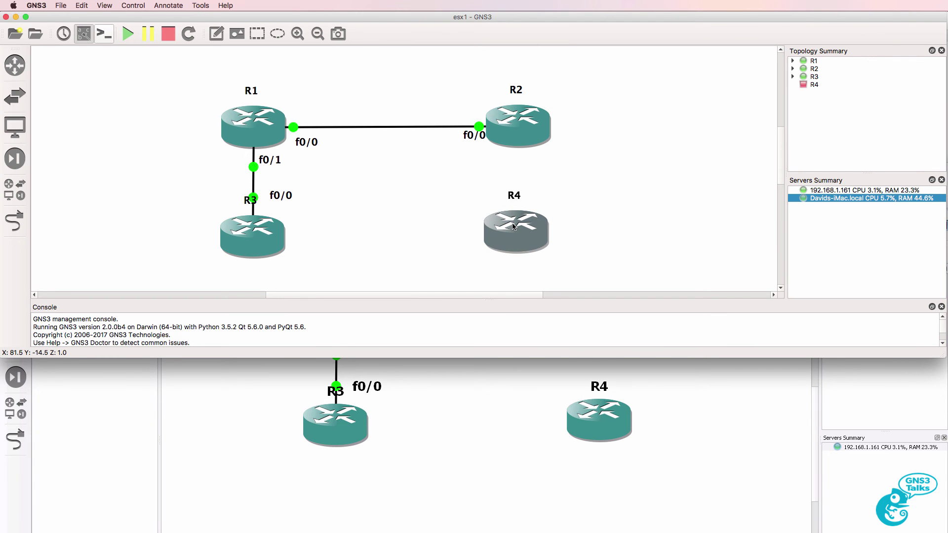
- Raise the Windows remote desktop window to view the whole GNS3 client, and lower it again
click(485, 446)
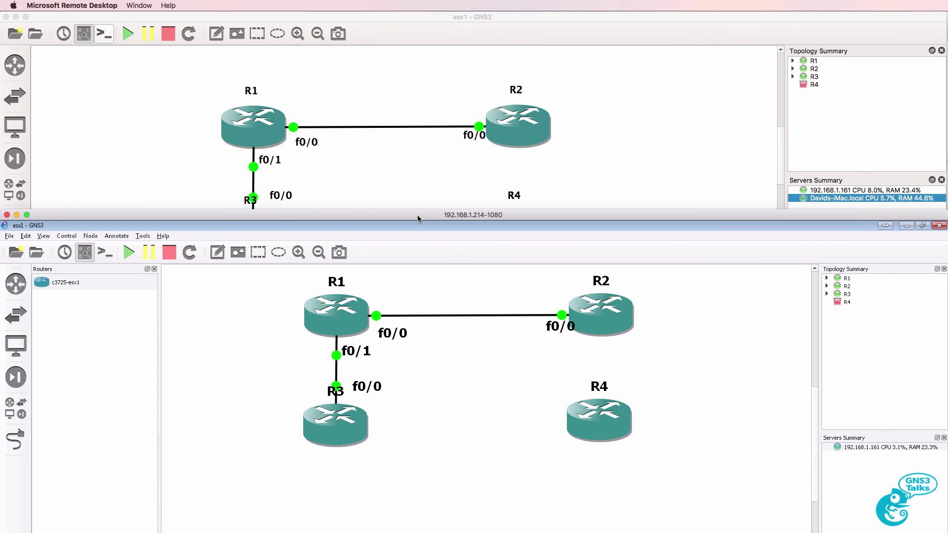
drag(418, 218, 417, 16)
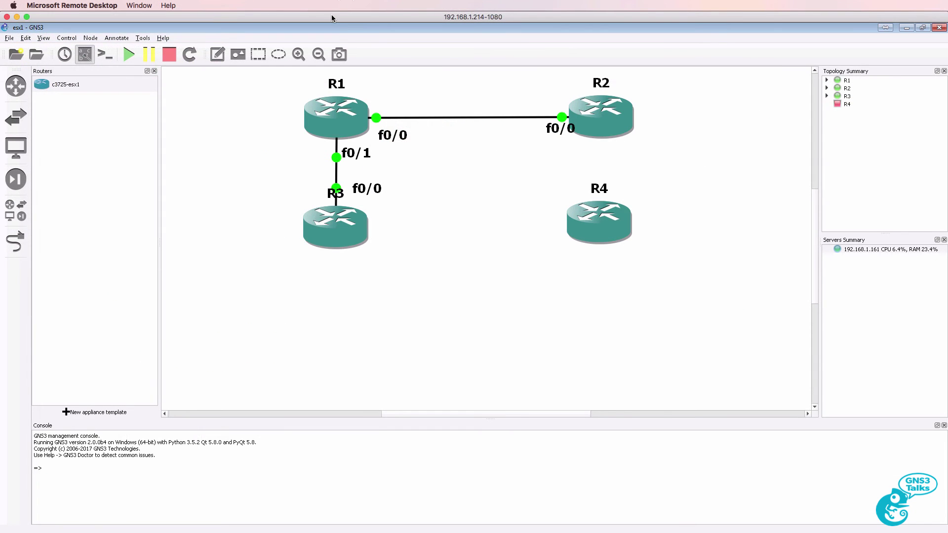
drag(331, 15, 334, 258)
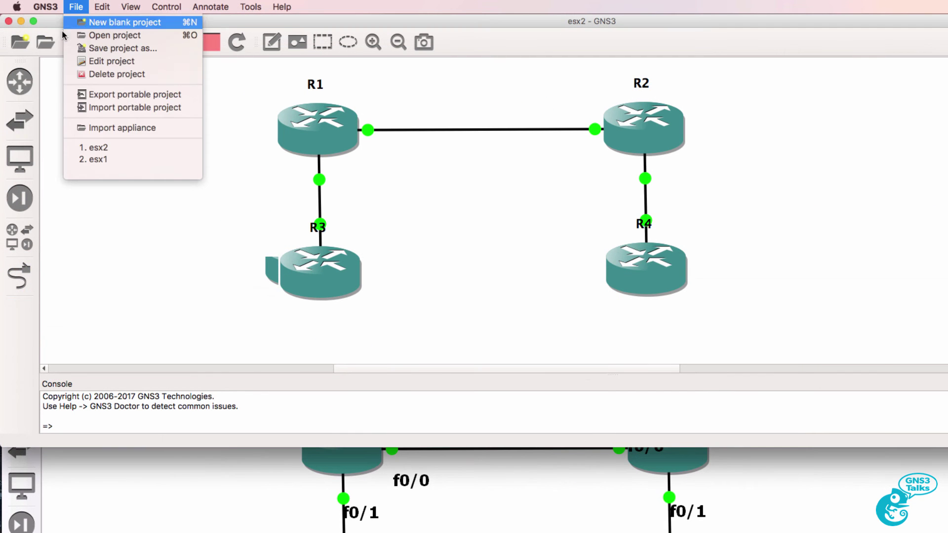
- Review the main server and remote servers settings in the Mac GNS3 client's preferences for the esx2 project
mouse_move(36, 4)
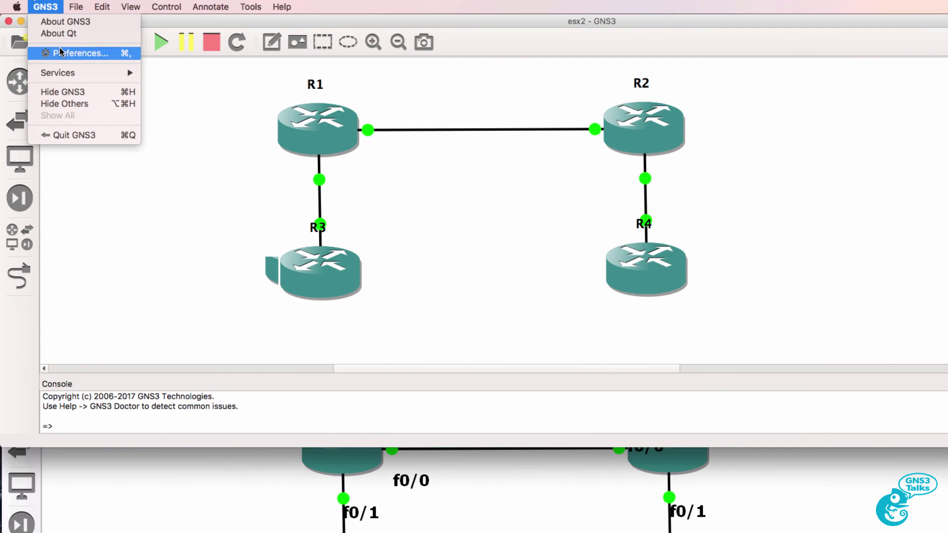
click(74, 53)
click(329, 152)
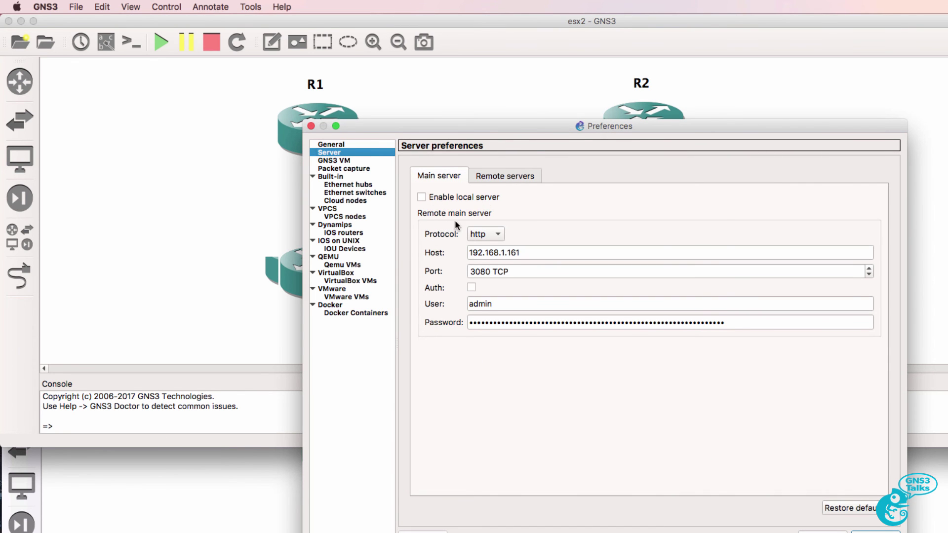
click(501, 177)
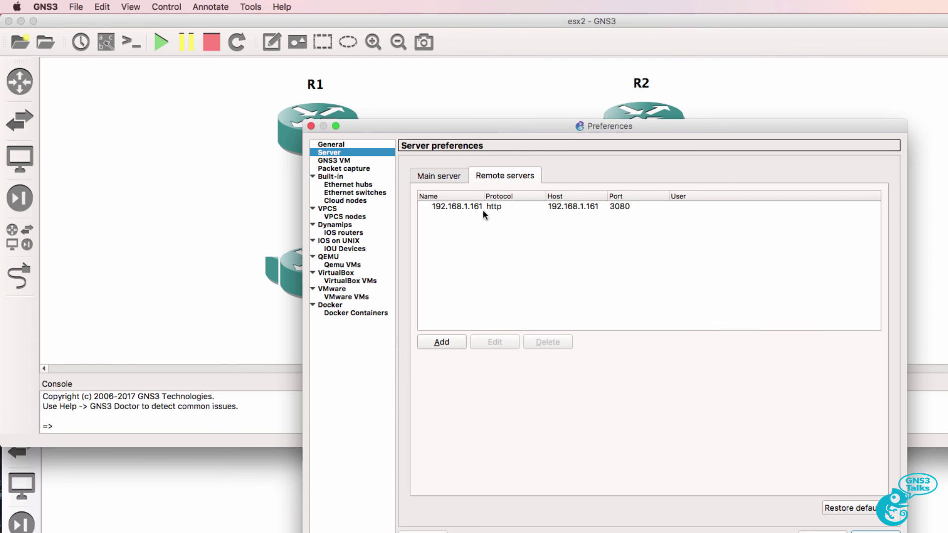
click(484, 206)
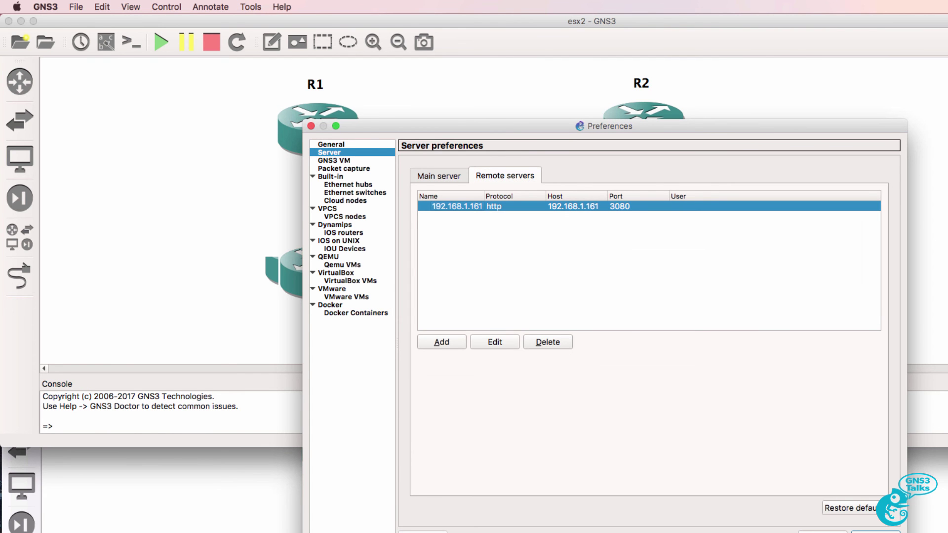
key(Return)
- Select server 192.168.1.161 in the servers summary of both the Mac and the Windows client
click(779, 102)
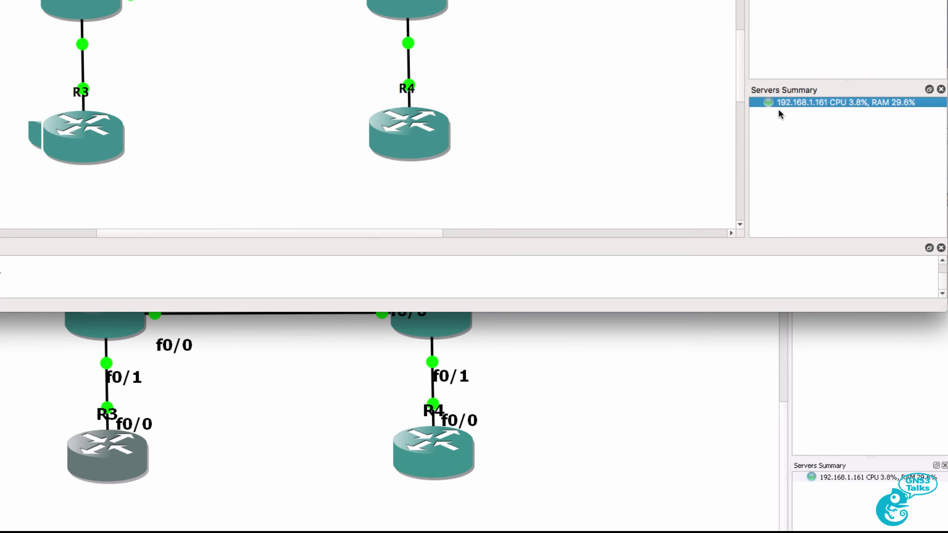
click(766, 362)
click(840, 477)
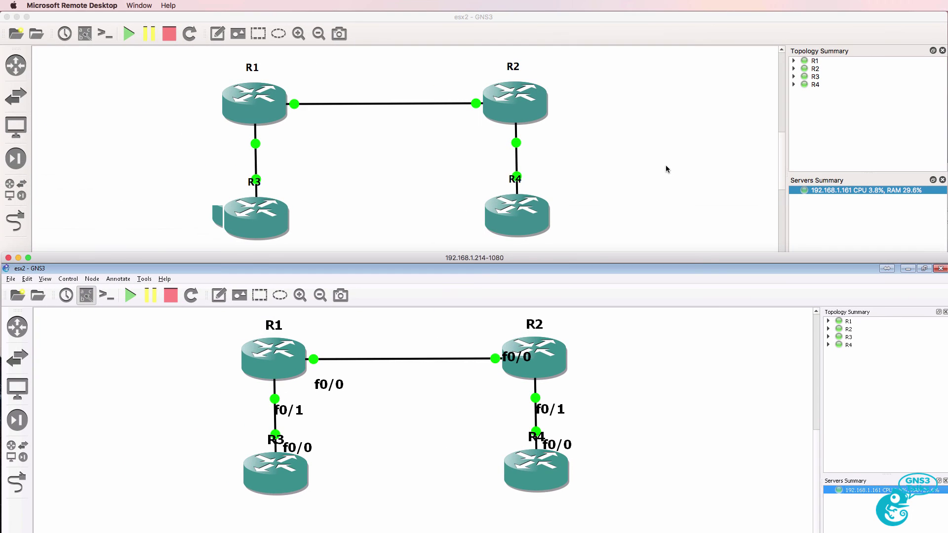
- Move R4 level with R2 on its far side in the Mac client, and lower the remote desktop window
click(666, 165)
drag(498, 226, 654, 114)
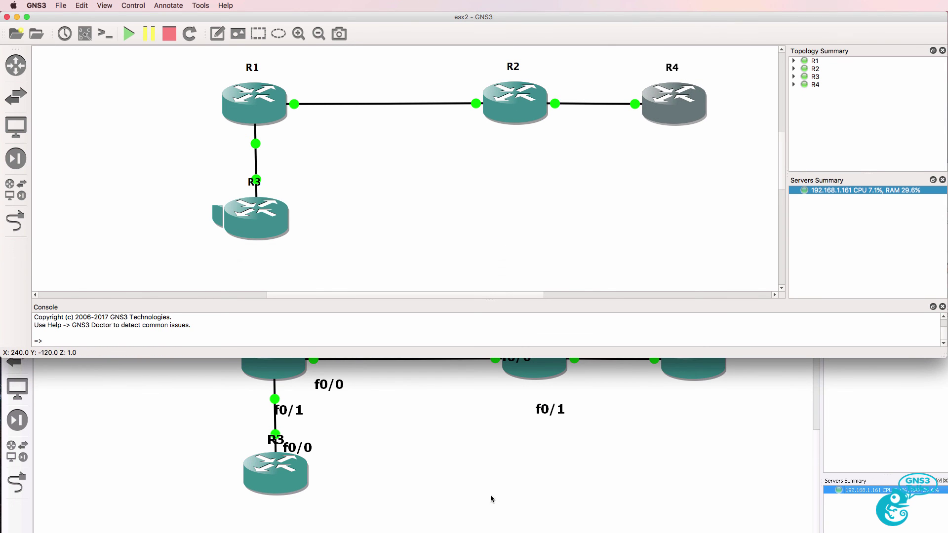
click(503, 399)
drag(468, 260, 474, 307)
- In the Mac client, move R3 beside R1 and R1 closer to R2 so all four routers form one row
click(249, 212)
drag(248, 212, 124, 101)
drag(255, 103, 314, 106)
mouse_move(114, 111)
mouse_down()
mouse_move(126, 120)
mouse_move(98, 117)
mouse_up()
- Show the interface labels in the Mac client's topology and hide them again
click(84, 34)
click(285, 90)
click(85, 34)
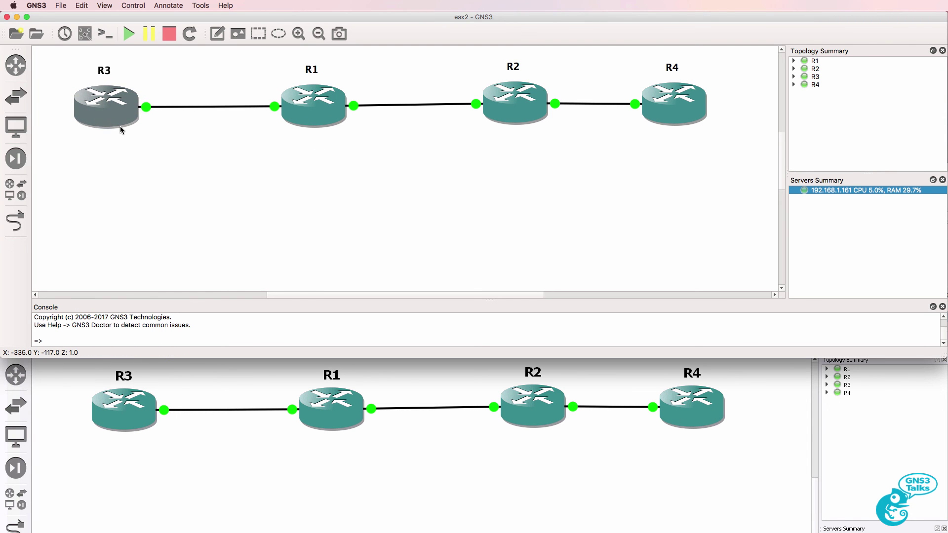
- Add a c3725-esx1 router below R1 and R2 from the Windows client and close the router list
click(16, 375)
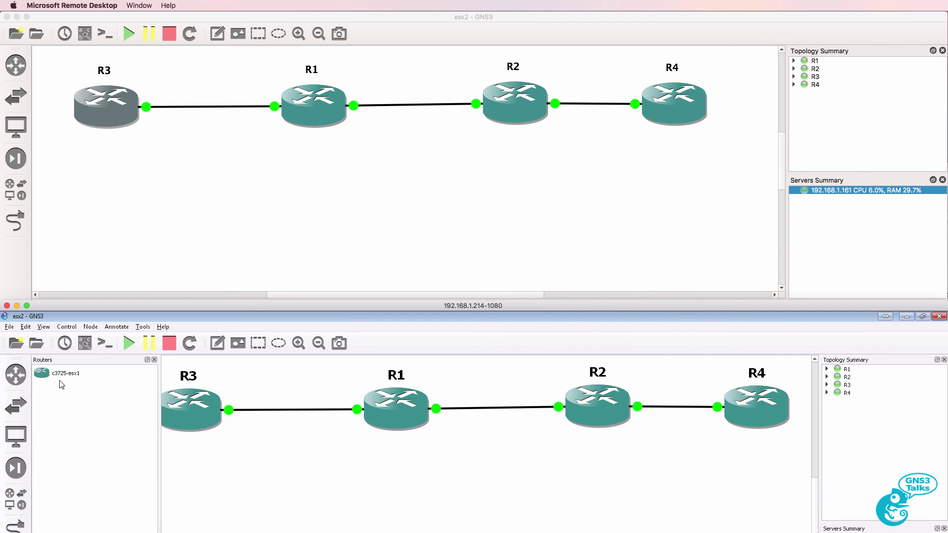
click(74, 376)
drag(482, 469, 483, 470)
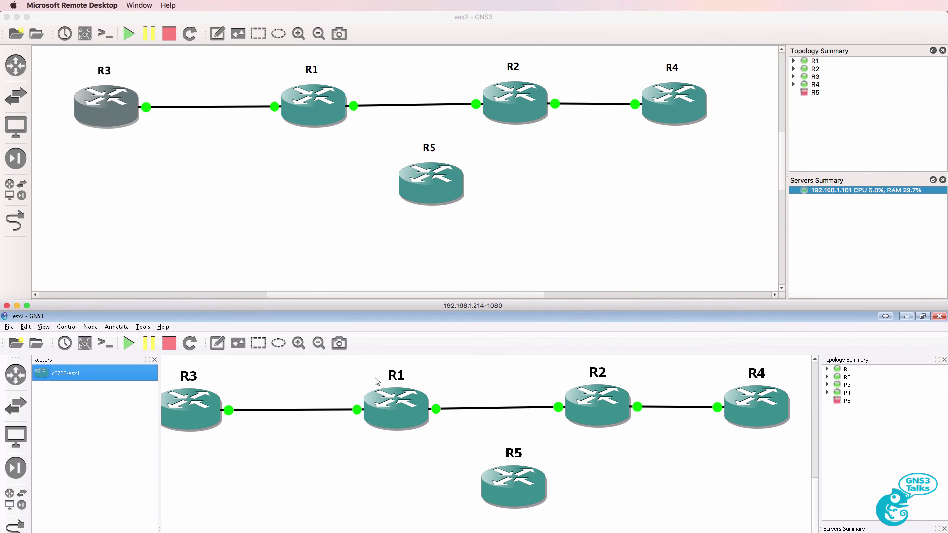
click(153, 360)
- Link R1's FastEthernet1/0 to the new router R5 in the Windows client
click(15, 525)
click(359, 397)
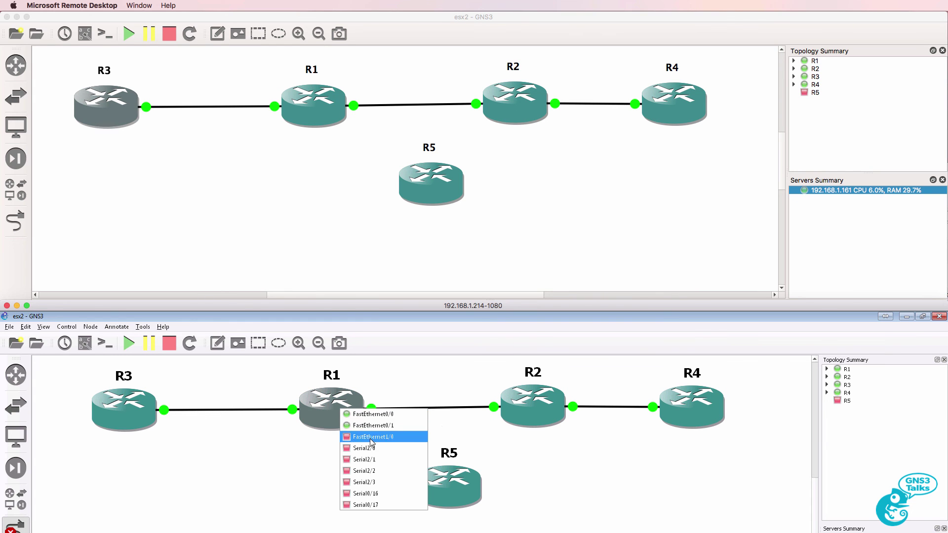
click(375, 434)
click(451, 482)
click(463, 489)
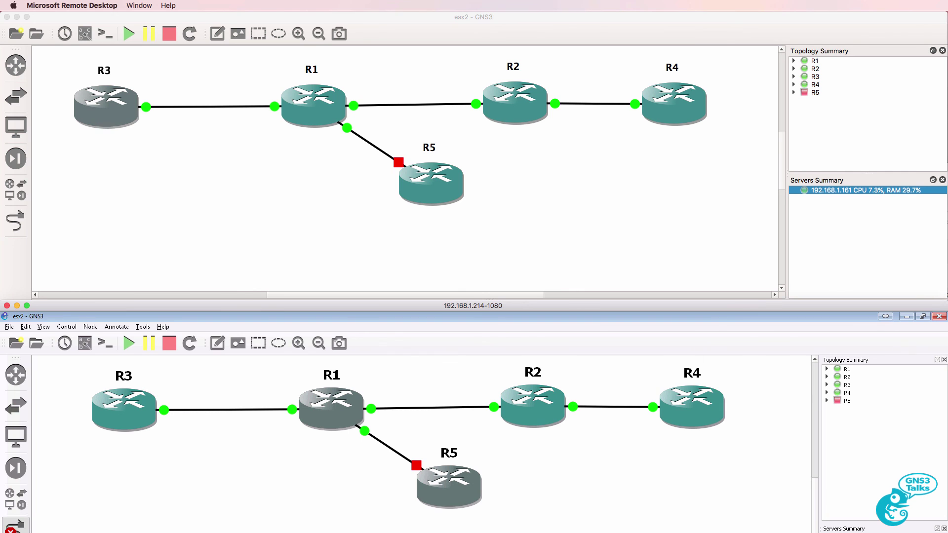
- Open the router consoles from the Windows client and enter configuration mode on R1 with conf t
click(106, 343)
text(co)
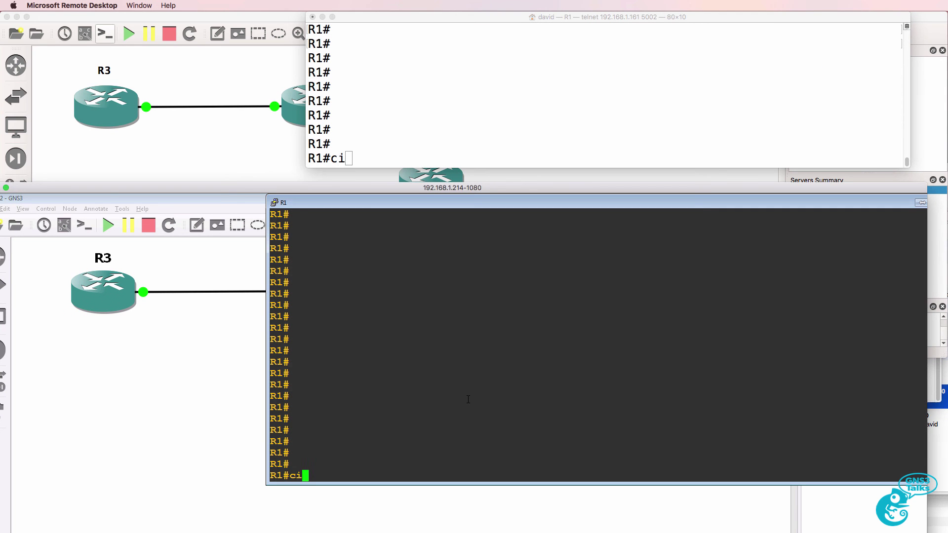
text(nf t)
key(Return)
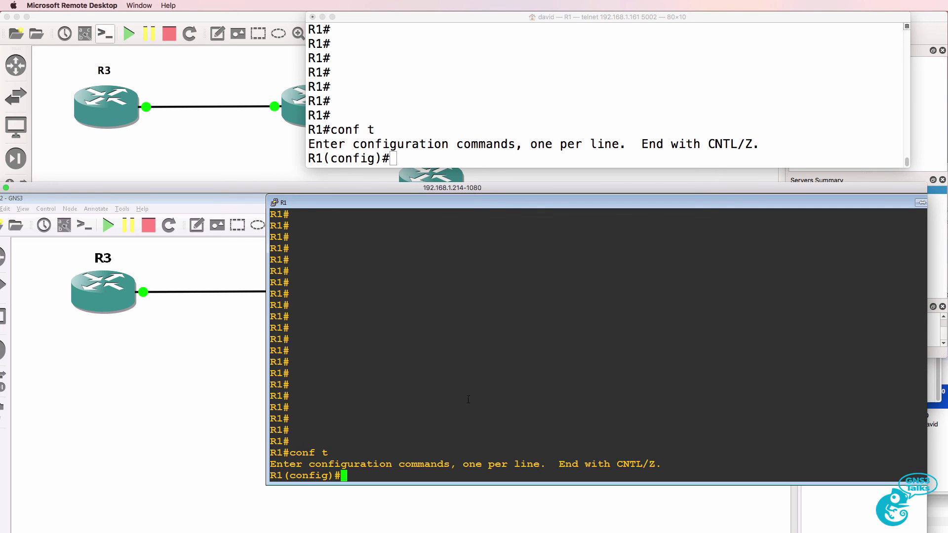
- Assign 2.2.2.2 255.255.255.255 to interface loop 1 on R1 in the Windows console and end configuration mode
text(int loop 1)
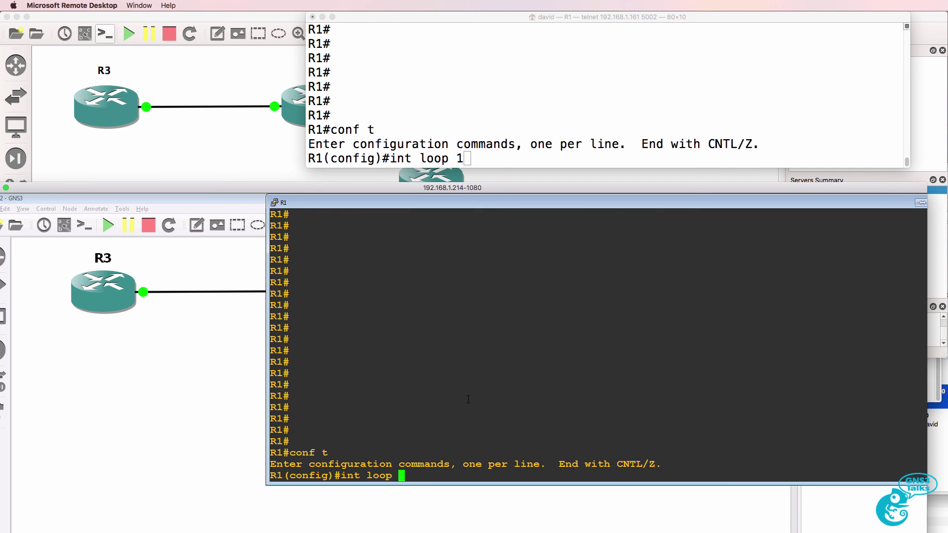
key(Return)
text(ip address 2..)
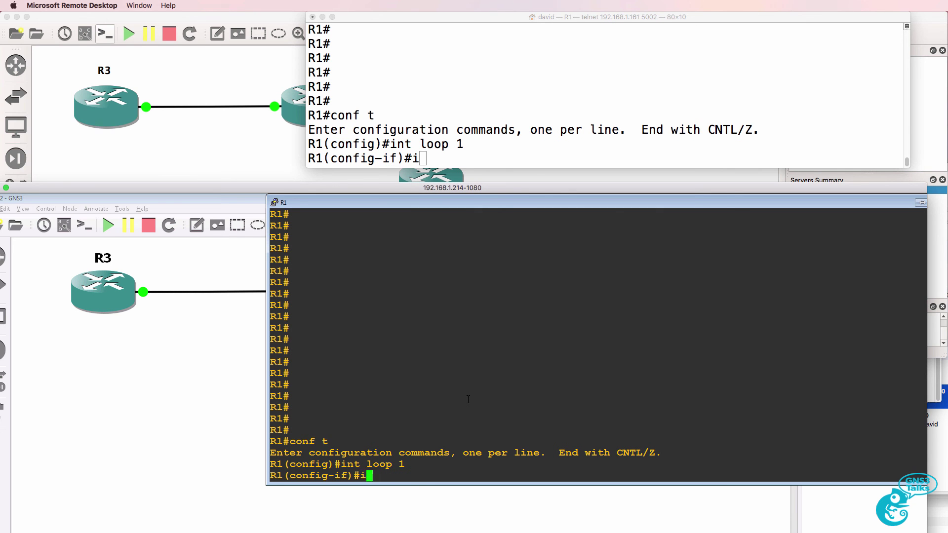
key(BackSpace)
text(2.22.2)
key(BackSpace)
key(BackSpace)
key(BackSpace)
text(.2 255.255)
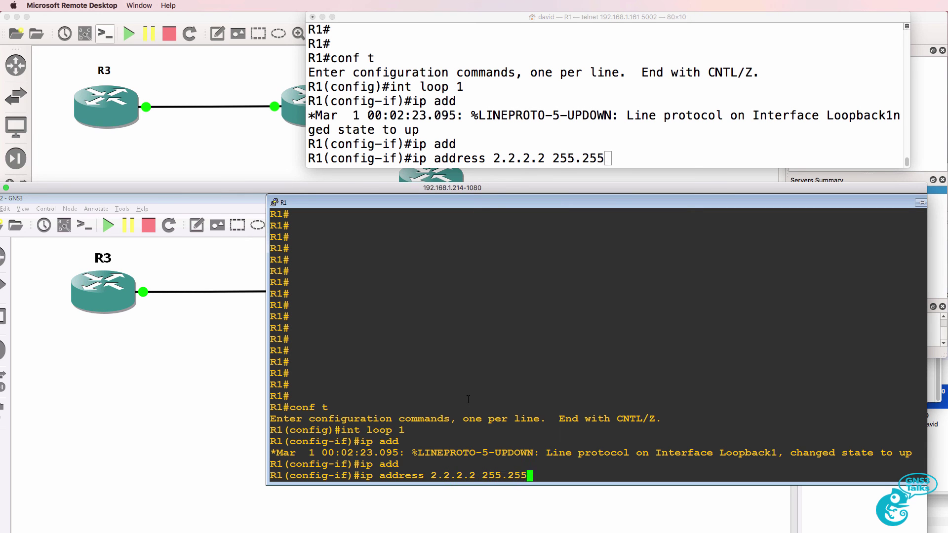
text(.255.255)
key(Return)
text(end)
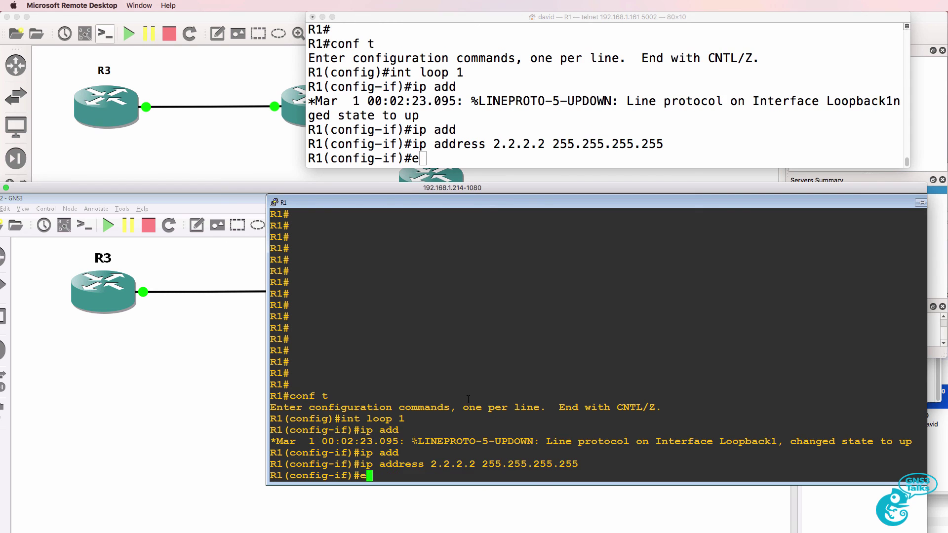
key(Return)
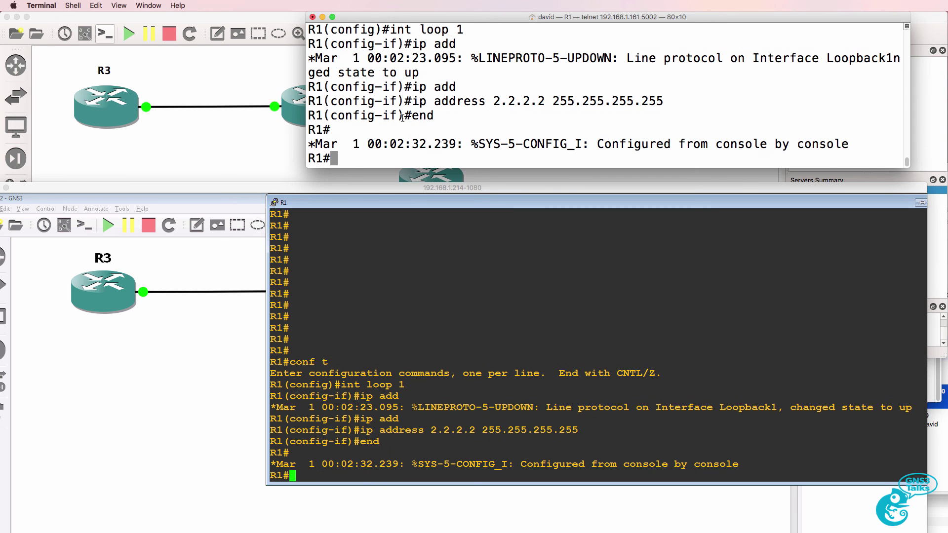
- Reposition the remote desktop window, quit the Windows GNS3 client, and return to the remote session
drag(96, 193, 123, 189)
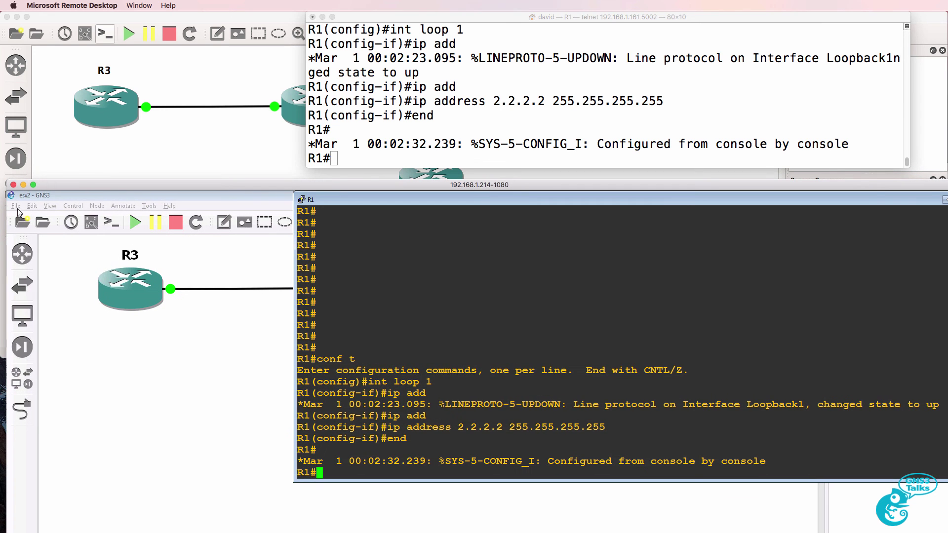
click(16, 207)
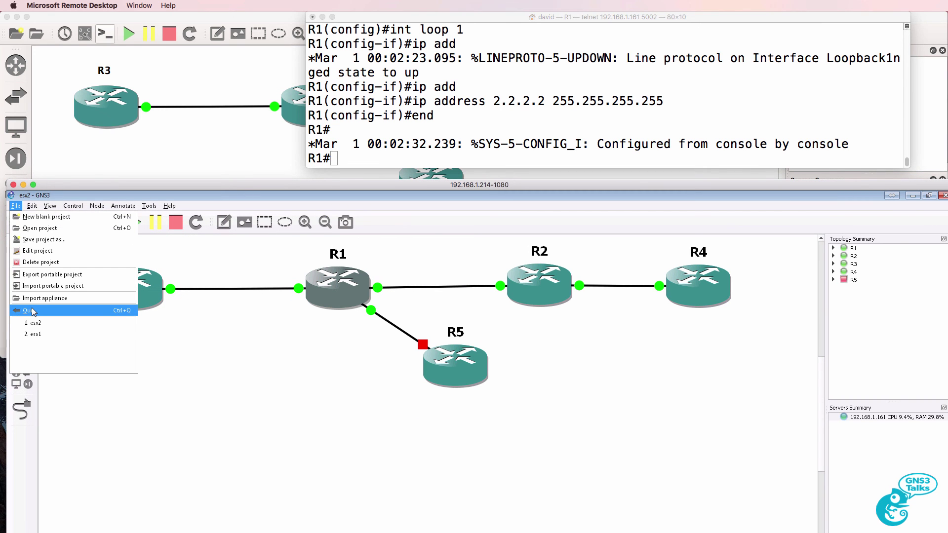
click(32, 310)
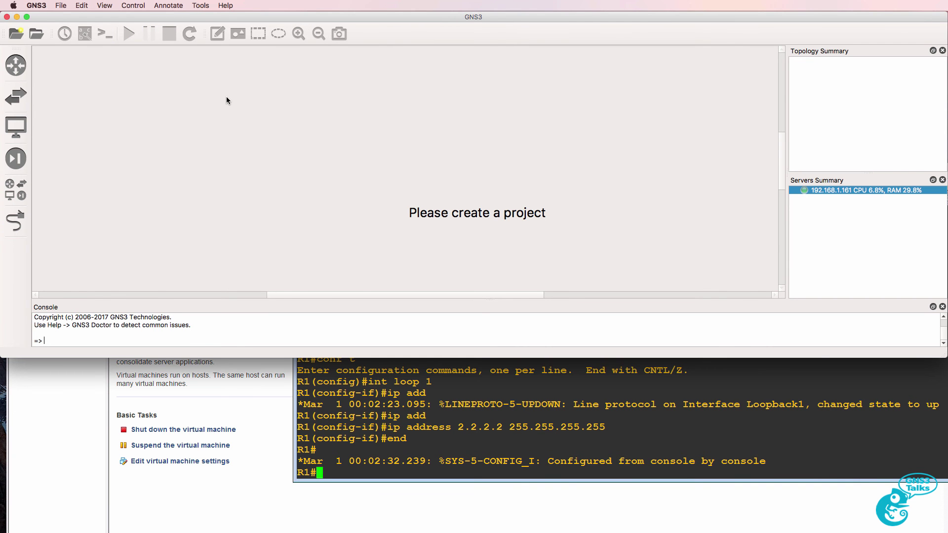
click(264, 390)
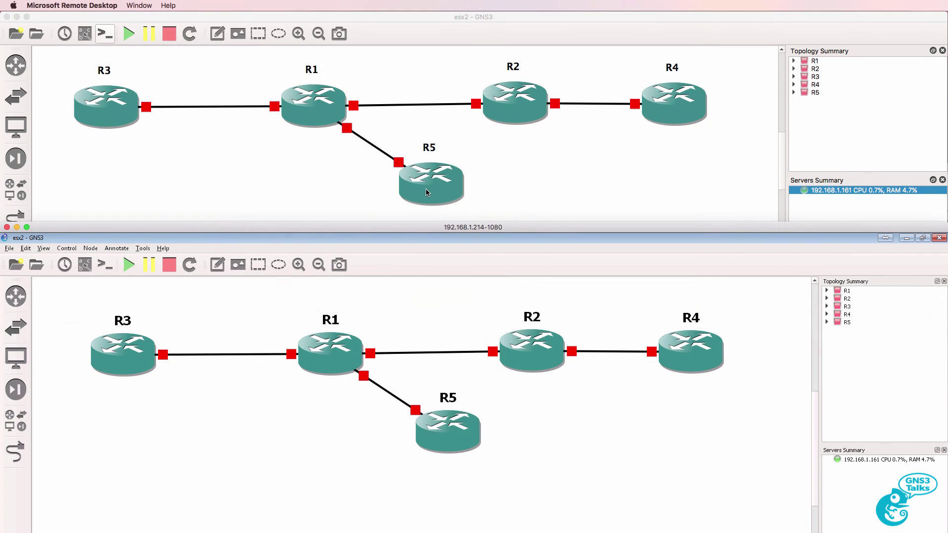
- Permanently delete router R5 from the Mac client's topology and switch back to the Windows client
right_click(427, 189)
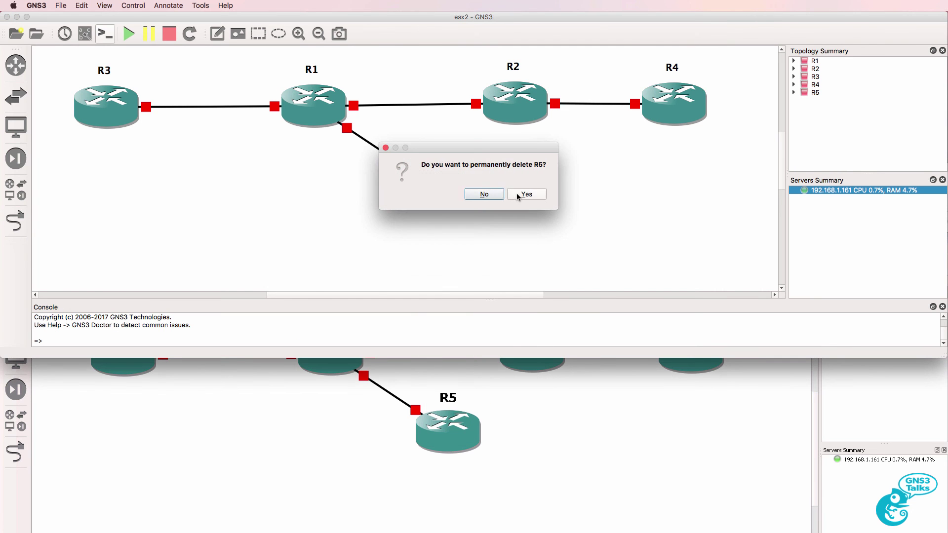
click(518, 198)
click(491, 230)
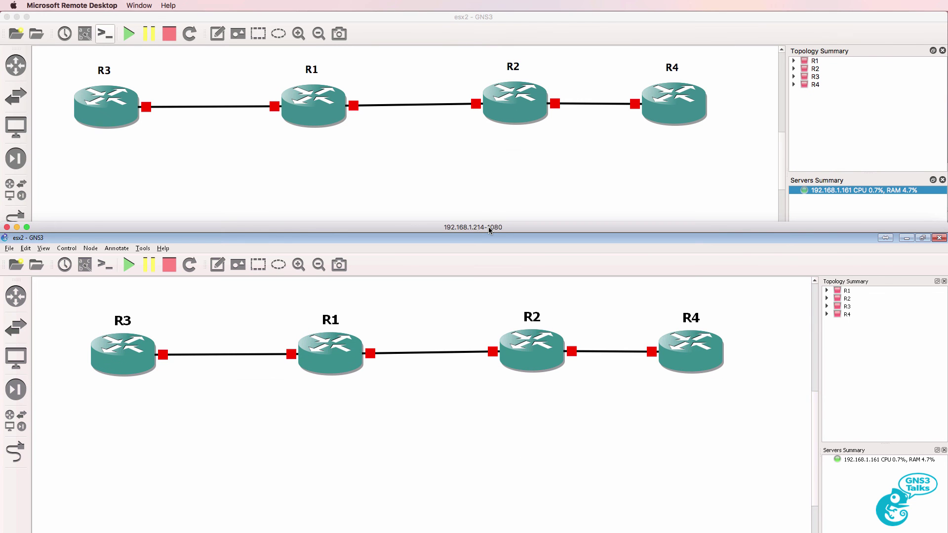